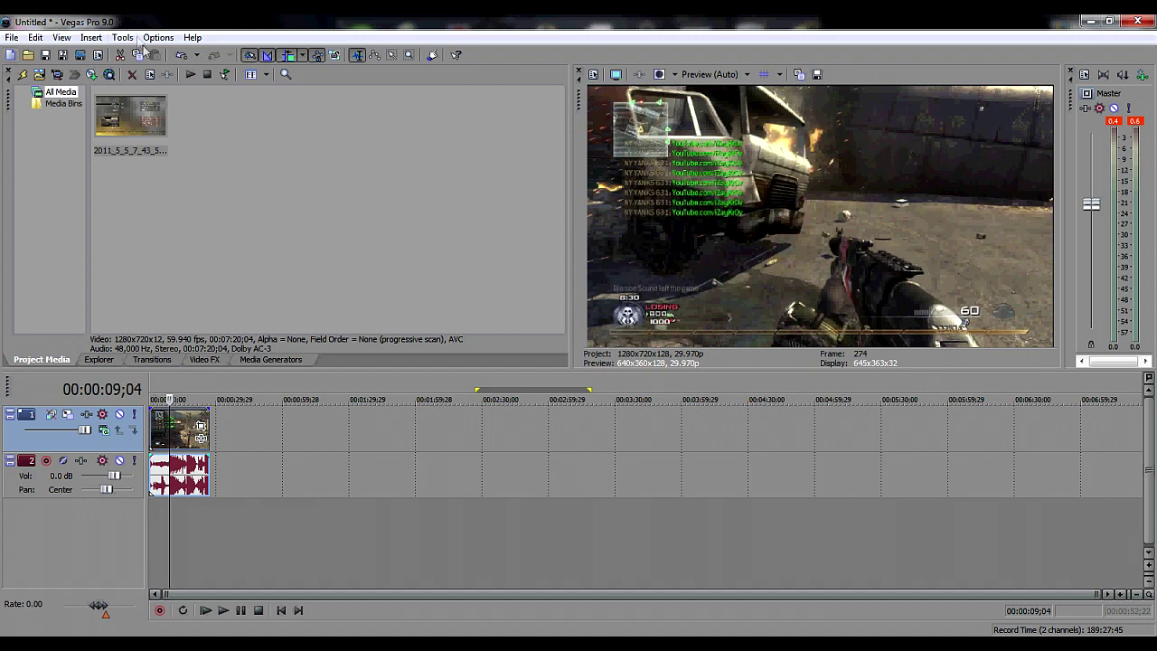
Step: Open the project's video properties and check the pixel aspect ratio and frame rate options
left_click(100, 55)
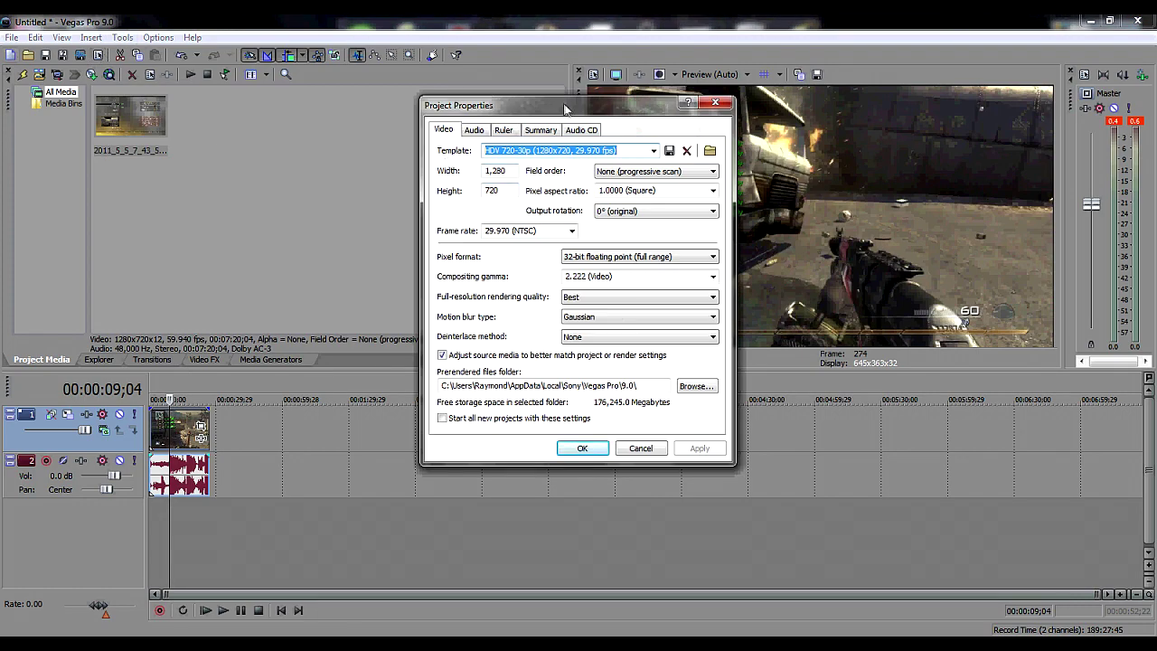
left_click_drag(567, 109, 547, 109)
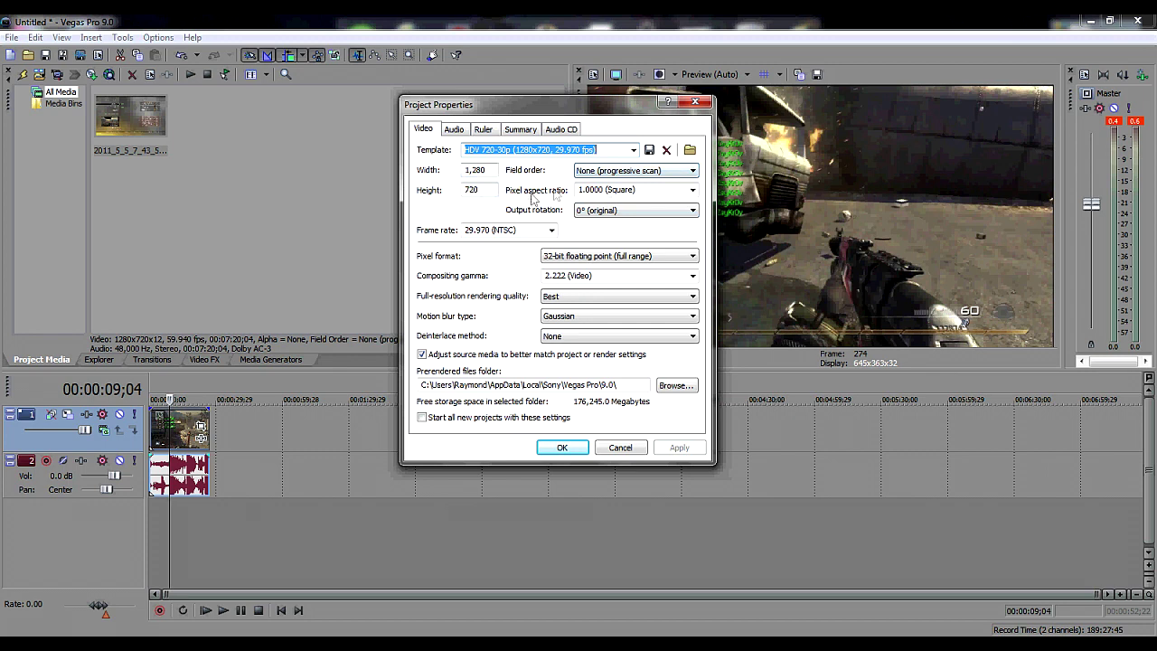
left_click(692, 191)
left_click(694, 191)
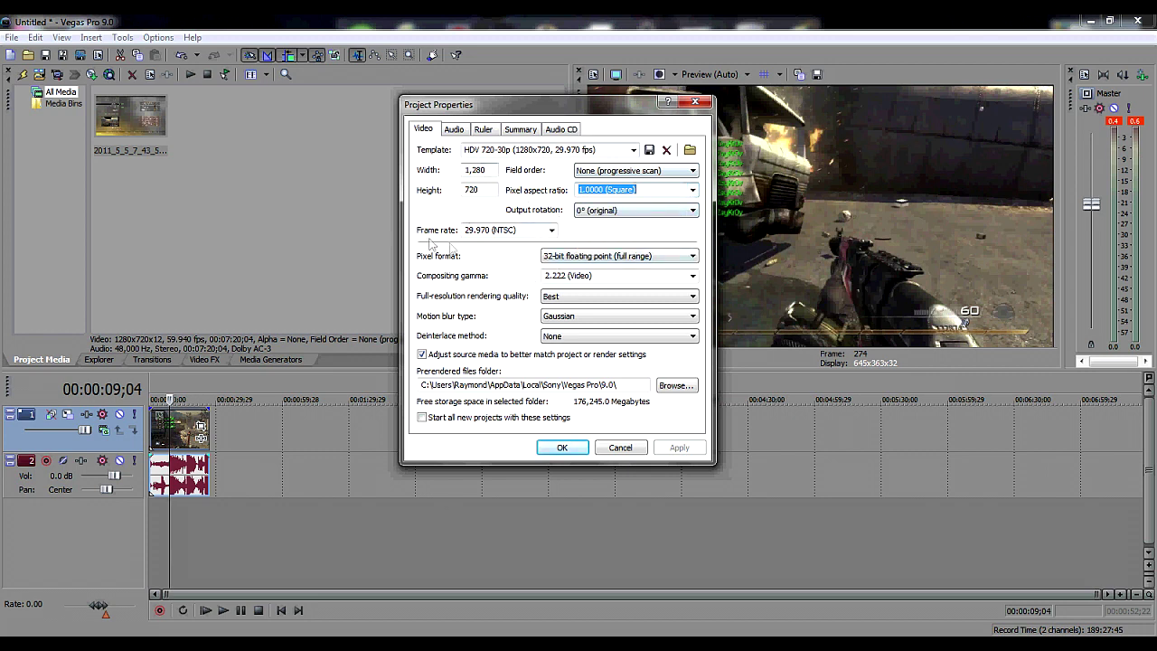
left_click(552, 231)
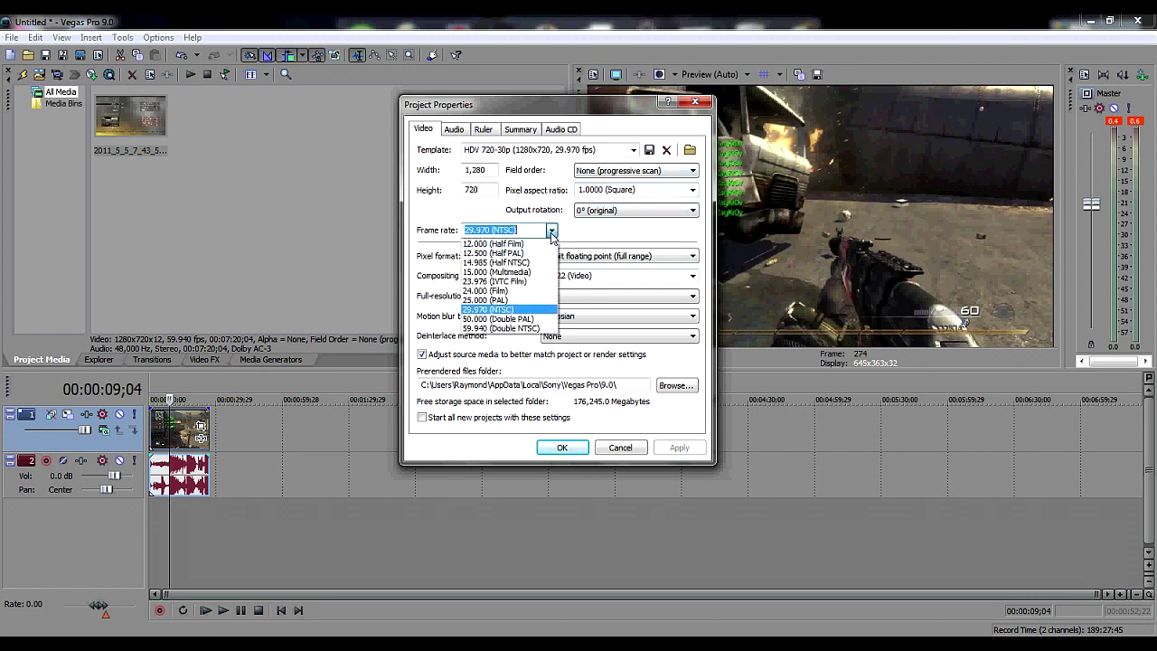
left_click(551, 234)
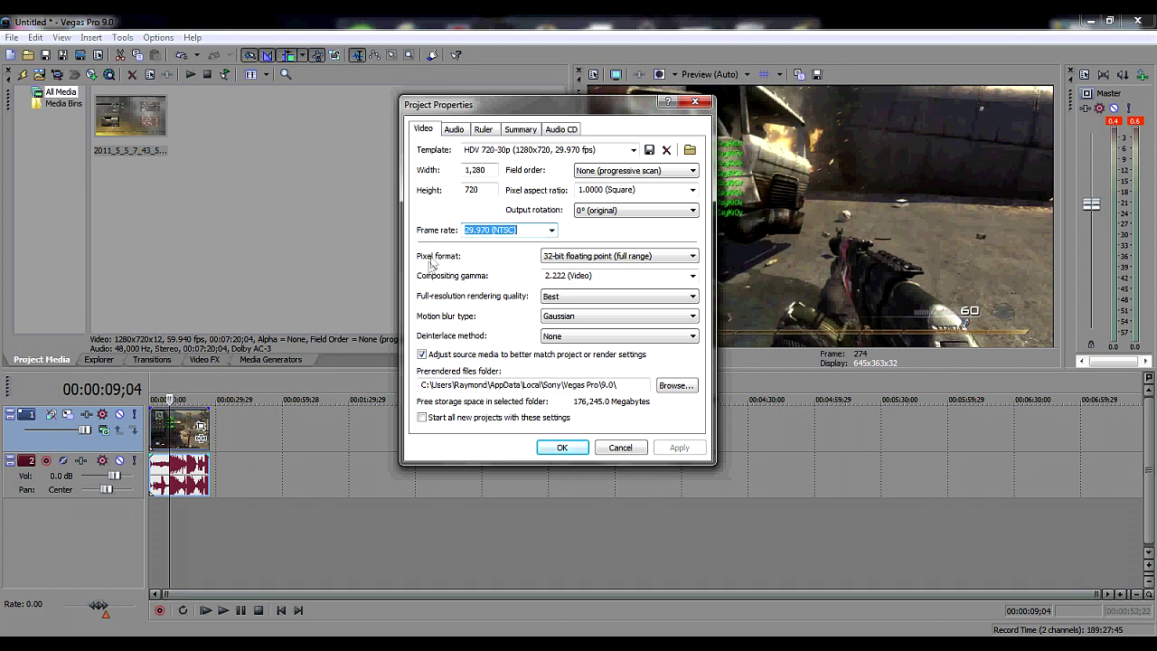
Step: Set the project's pixel format to 8-bit and apply it
left_click(695, 256)
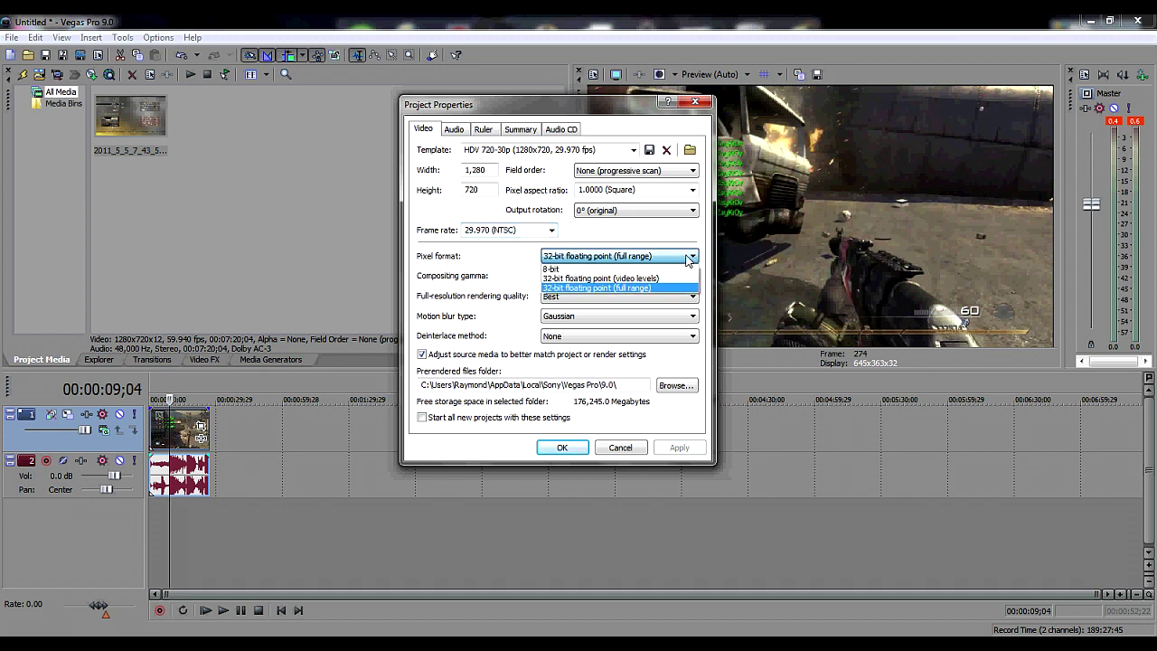
left_click(641, 269)
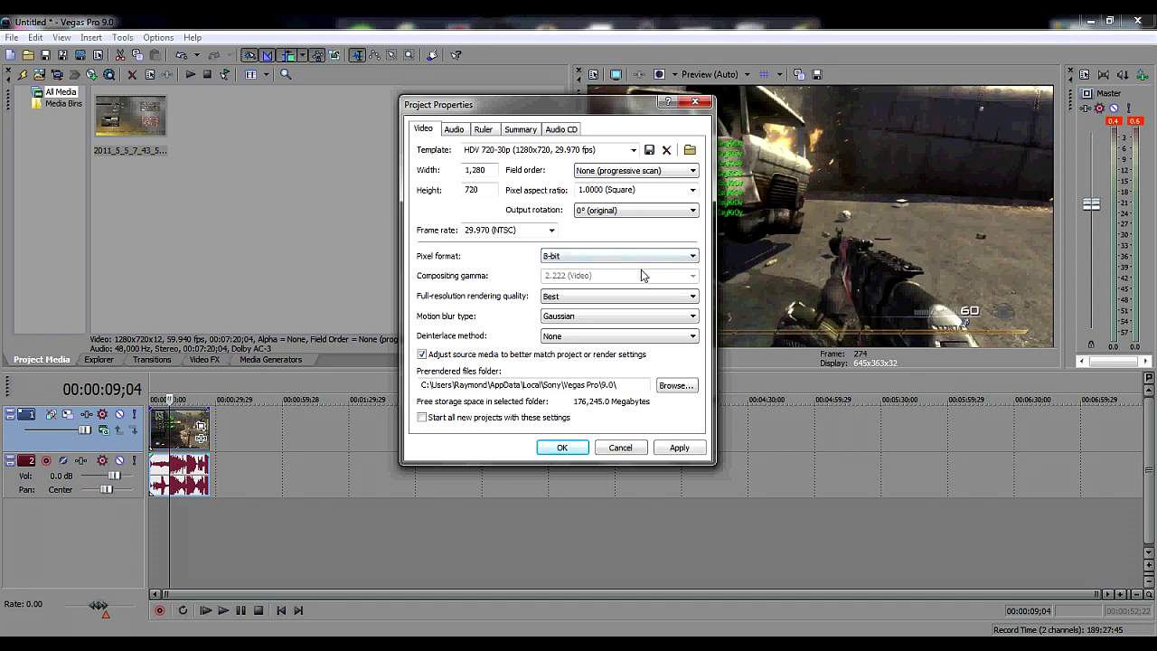
left_click(678, 449)
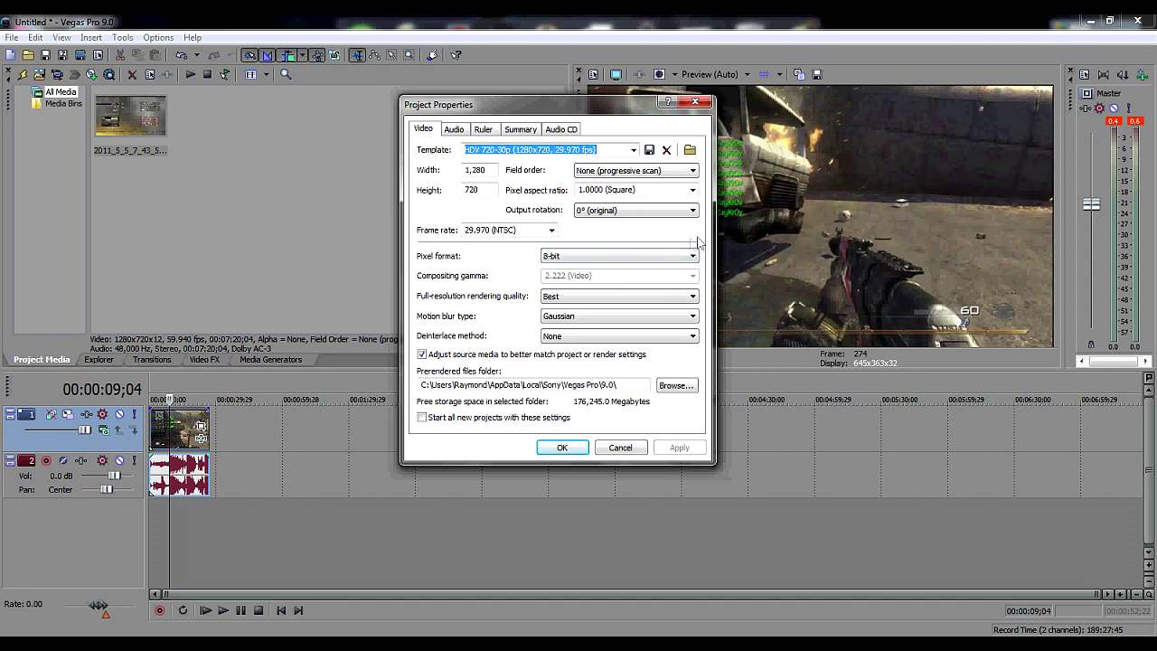
Step: Set the project's pixel format to 32-bit floating point (full range) and apply it
left_click(615, 257)
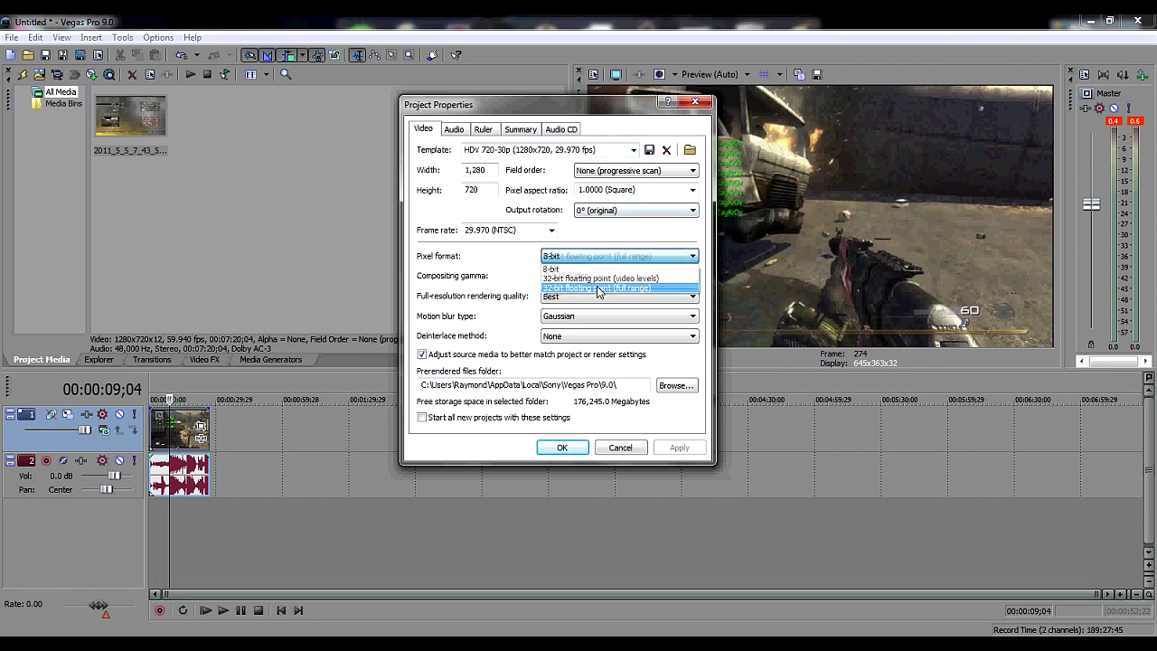
left_click(610, 288)
left_click(691, 449)
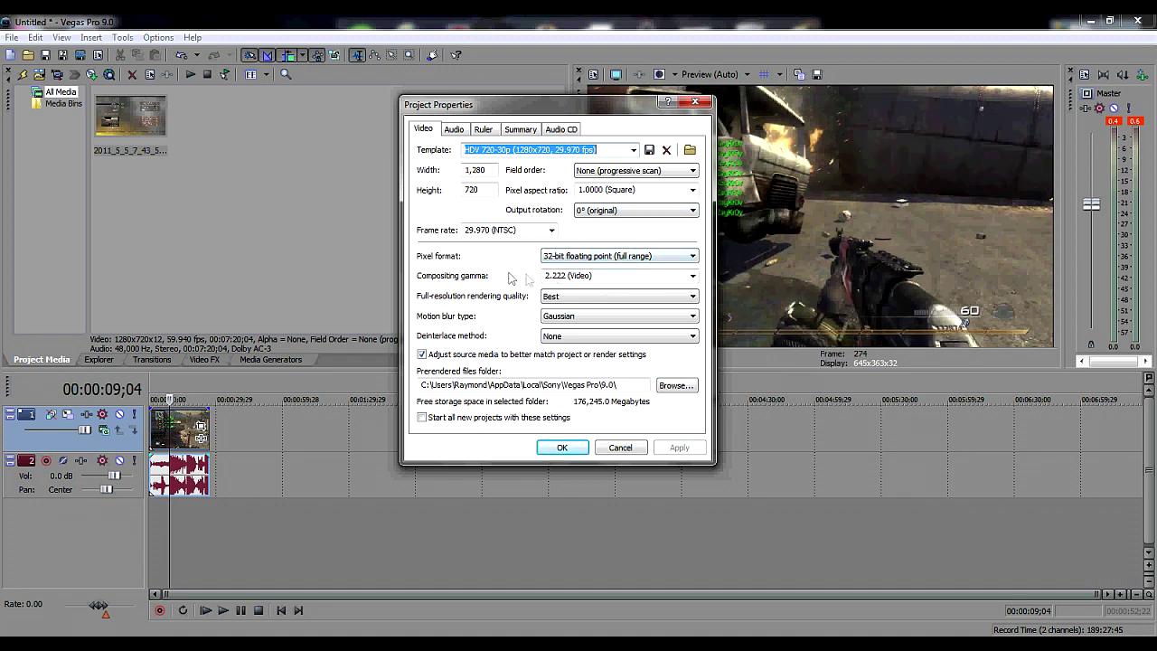
Step: Check the compositing gamma and motion blur type options, and apply these video settings as the default for all new projects
left_click(692, 277)
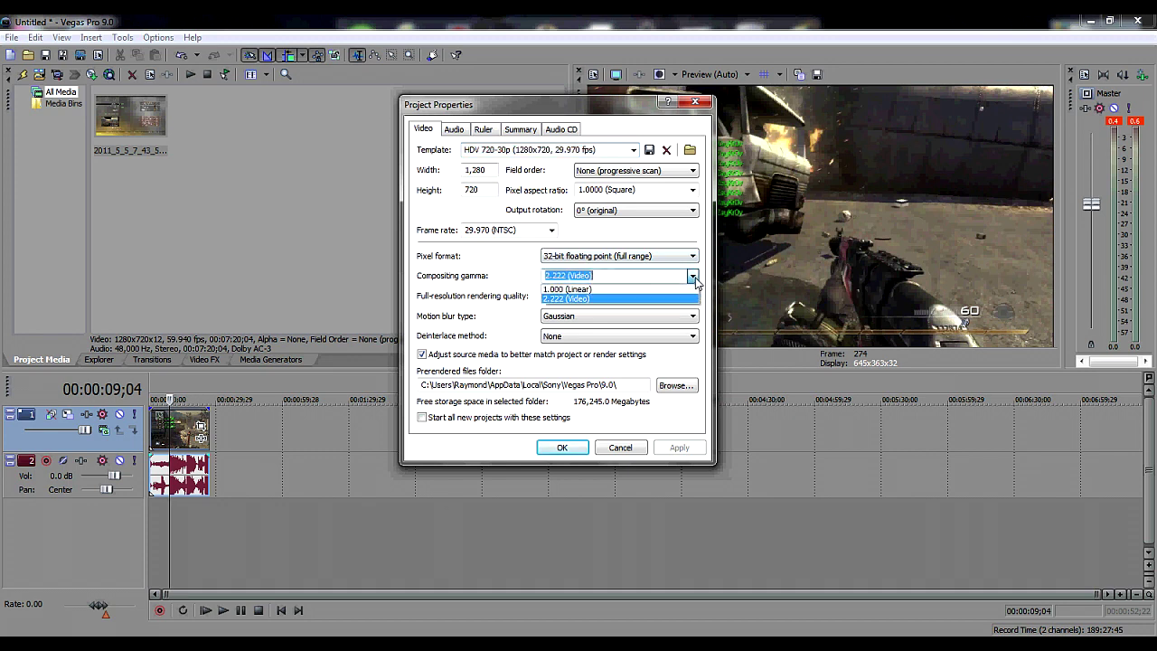
left_click(693, 278)
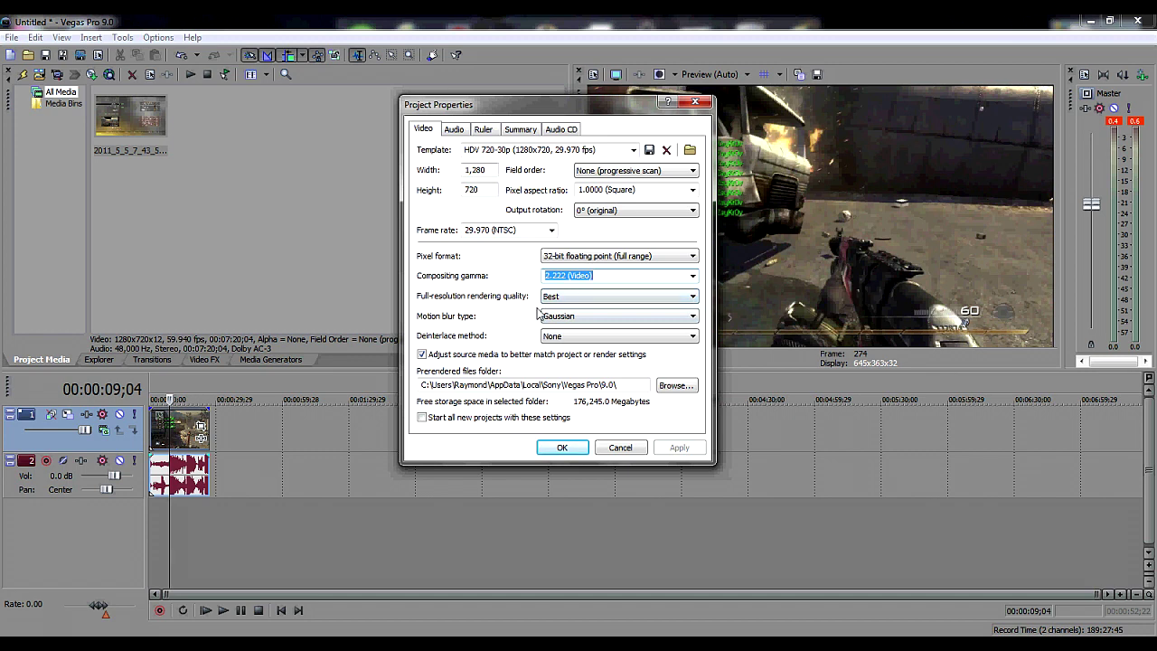
left_click(693, 317)
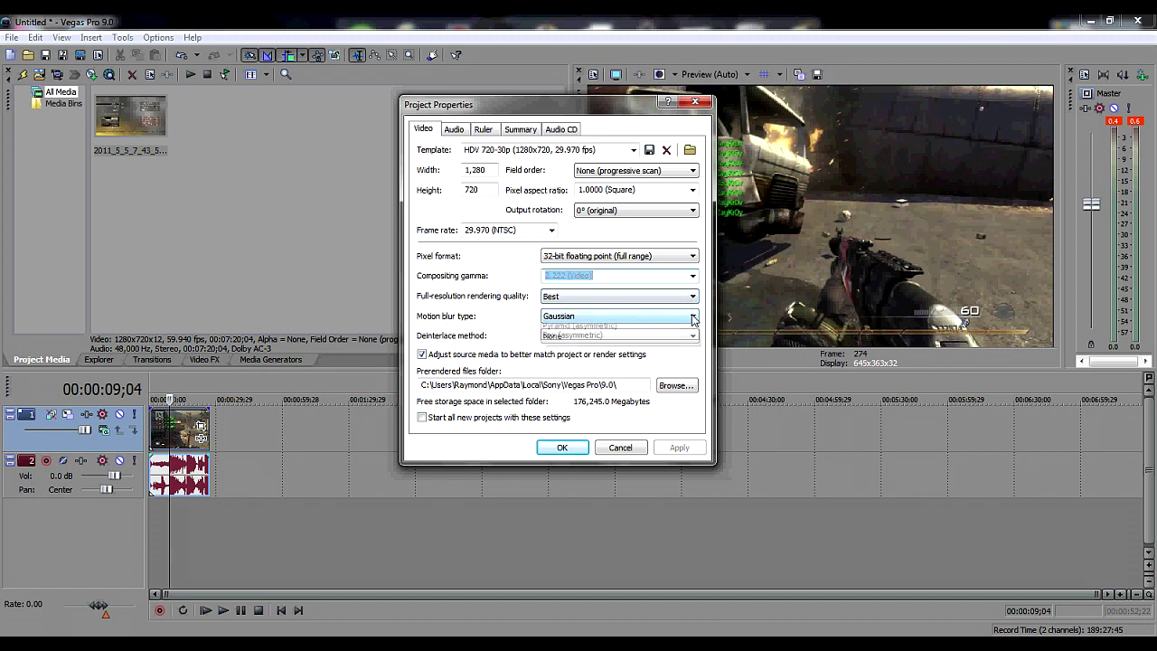
left_click(693, 316)
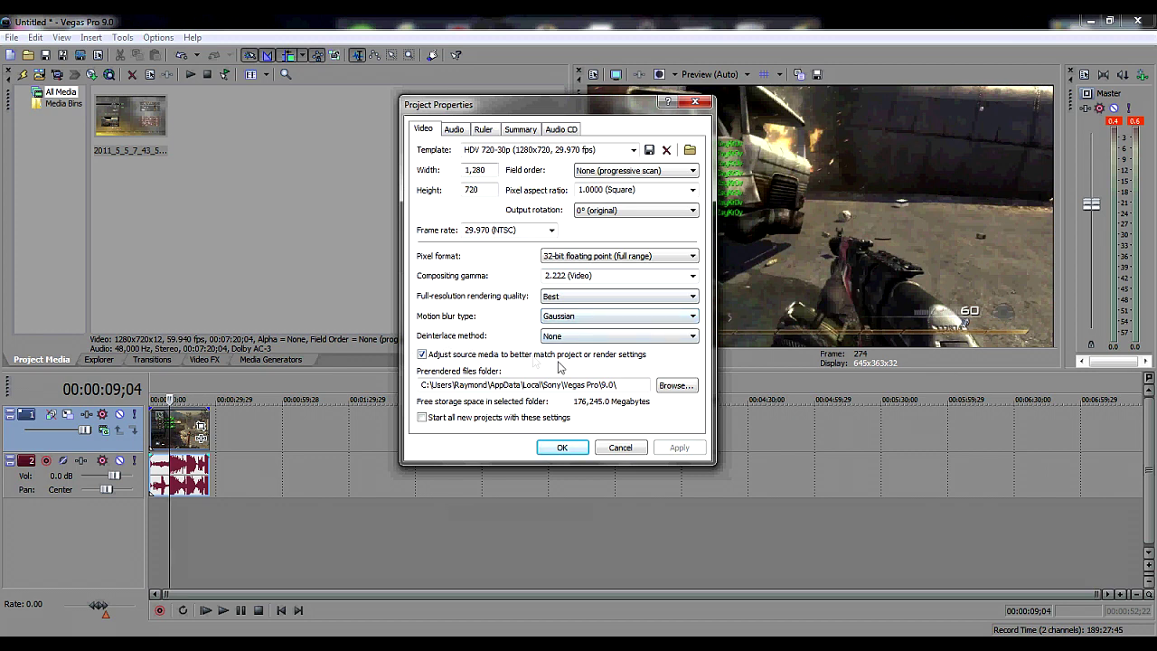
left_click(422, 418)
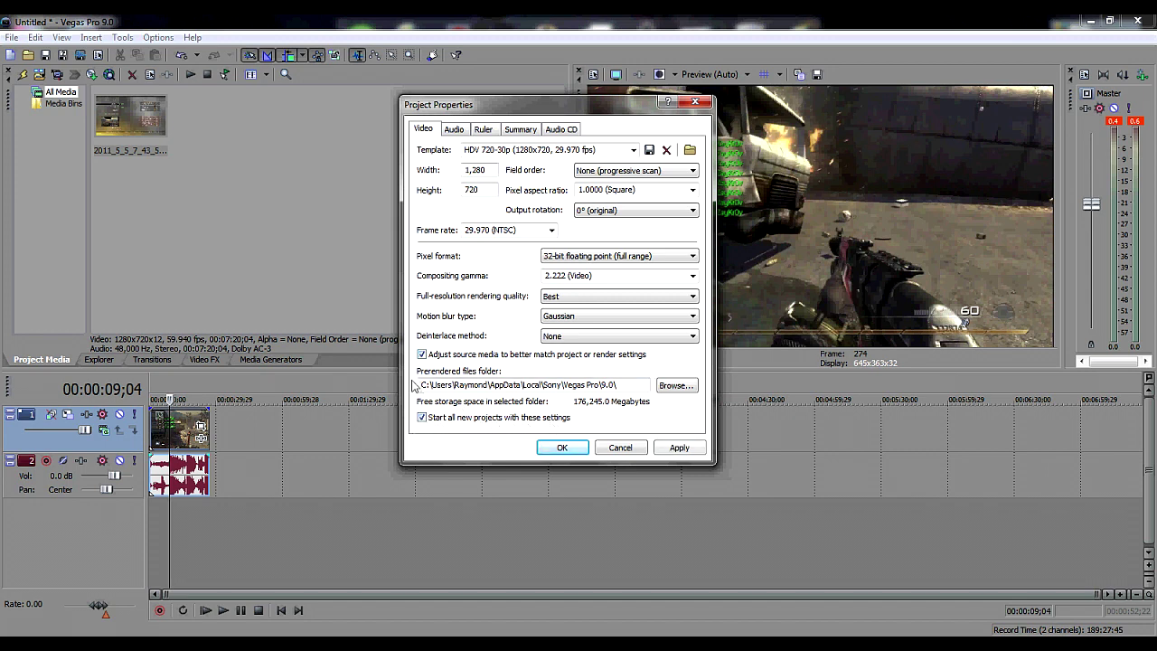
left_click(679, 448)
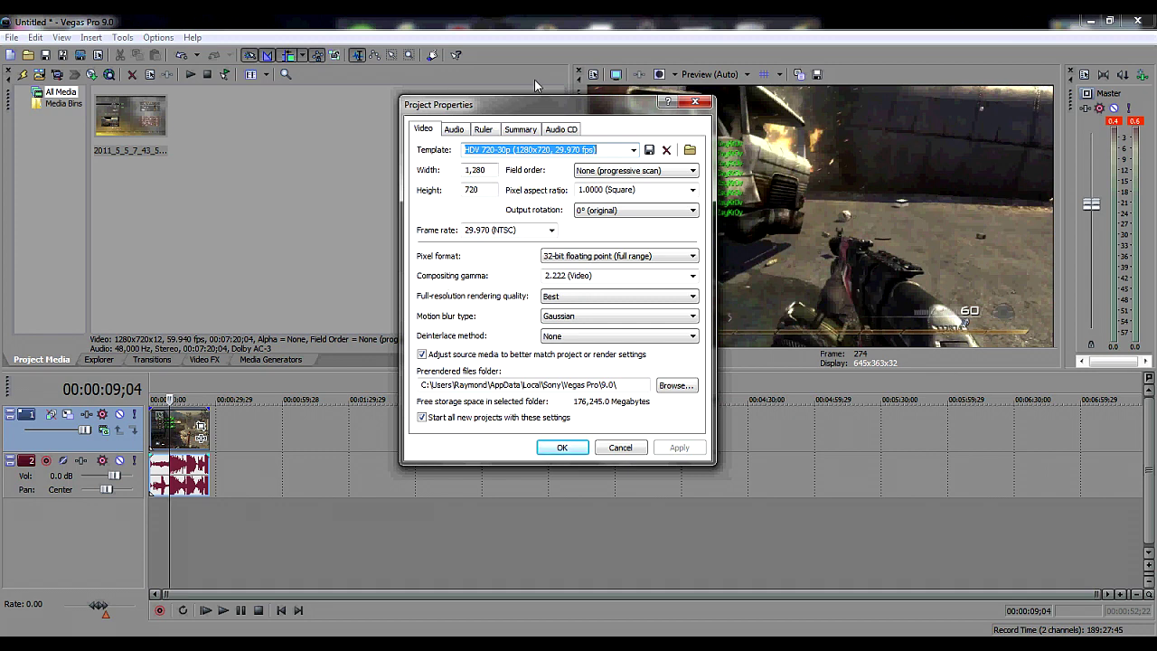
Step: Set the project audio to a Stereo master bus, 44,100 Hz sample rate and 24-bit depth, and confirm the project properties
left_click(454, 130)
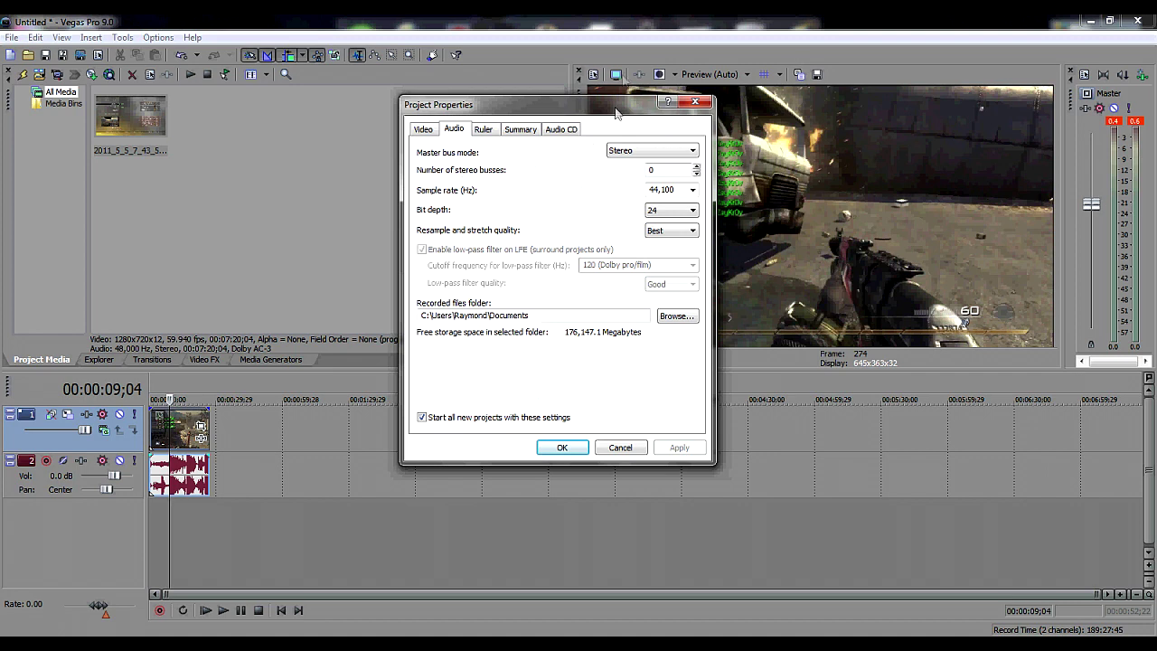
left_click(693, 151)
left_click(669, 163)
left_click(694, 192)
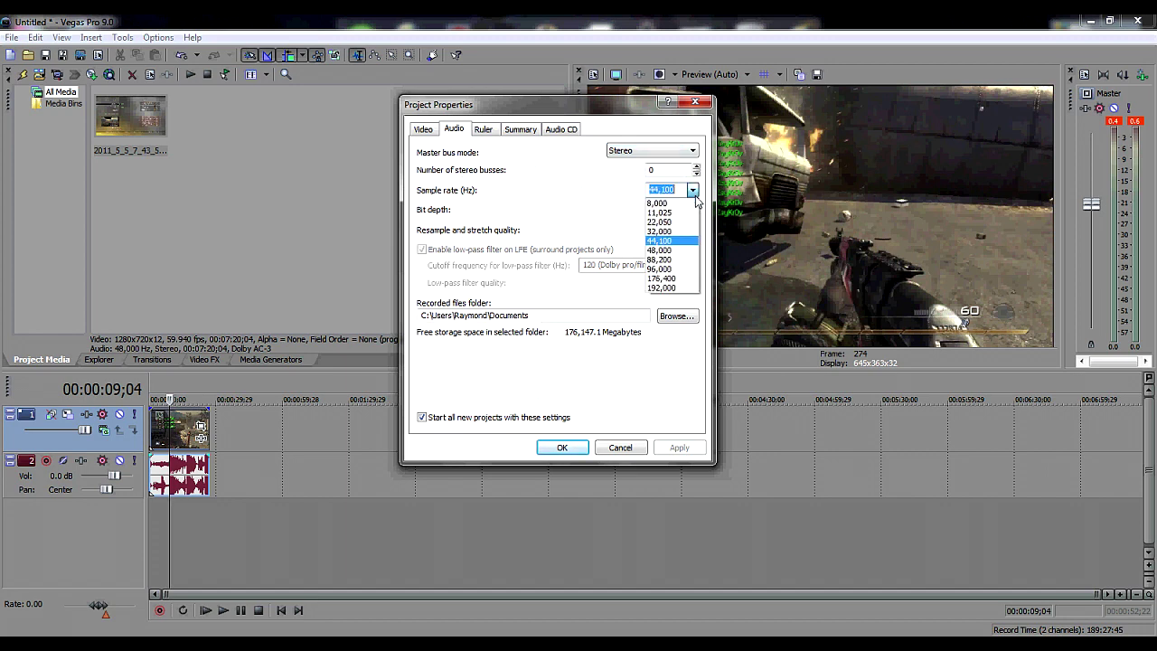
left_click(693, 190)
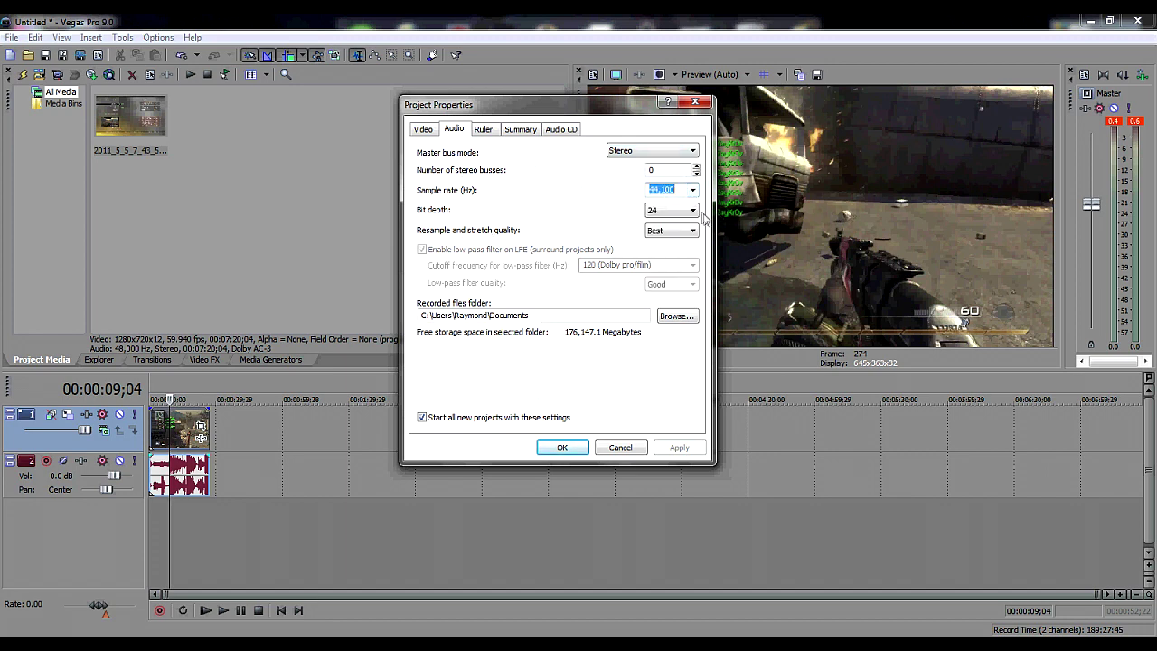
left_click(694, 211)
left_click(687, 240)
left_click(562, 448)
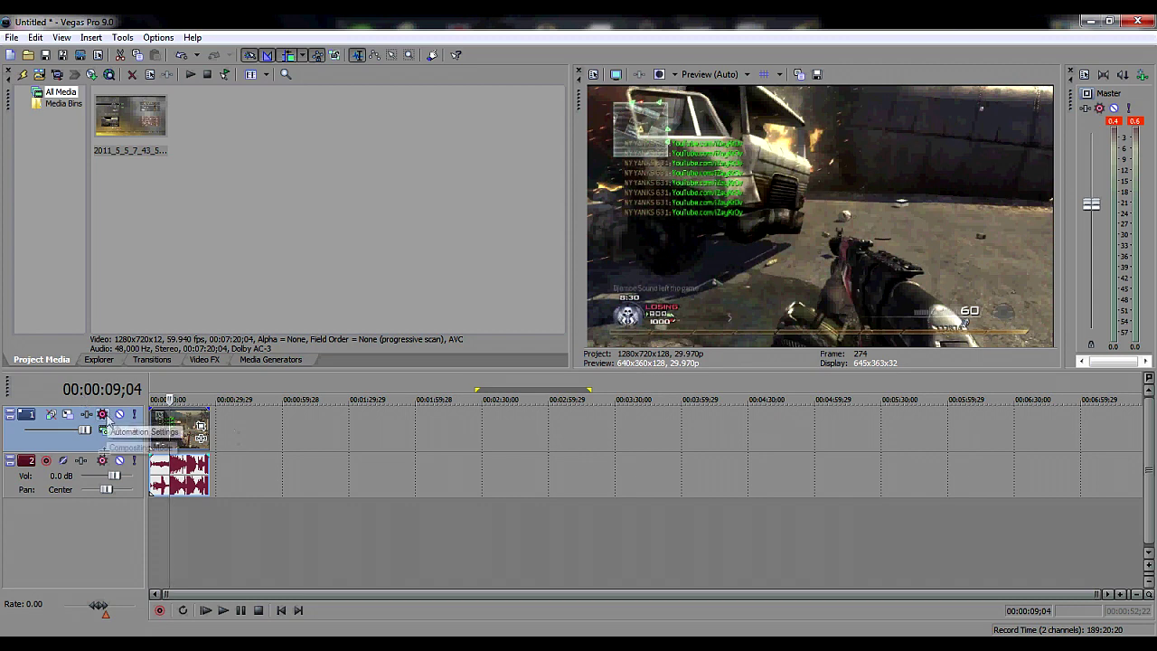
Step: Set the timeline video event to Disable resample in its properties and confirm
right_click(184, 439)
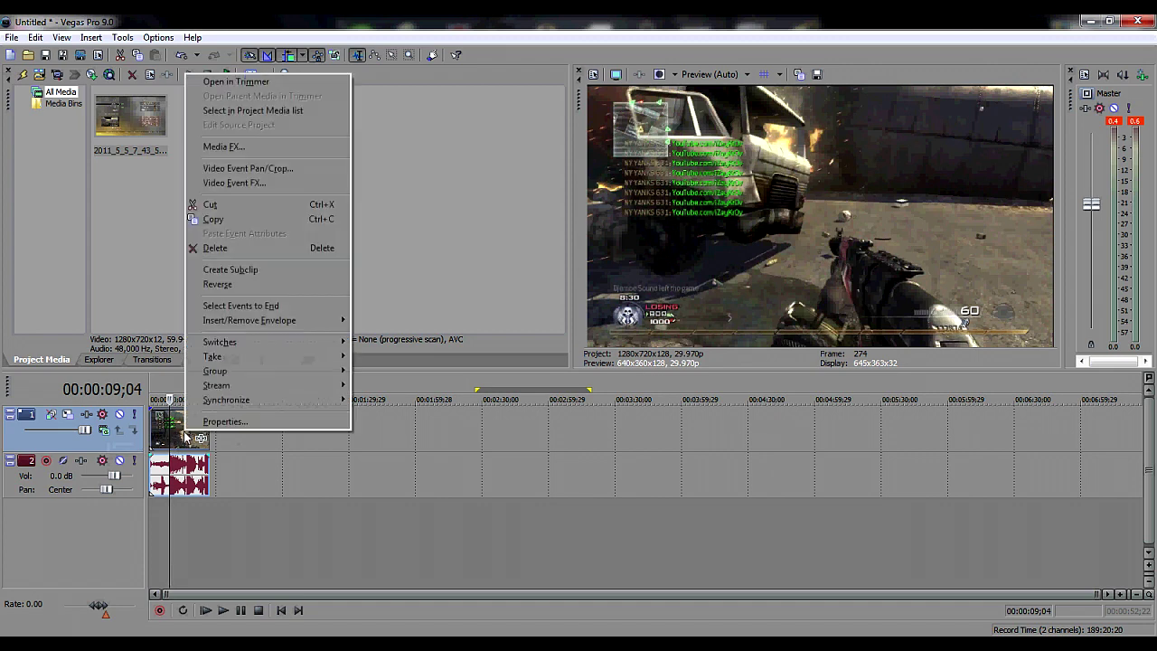
right_click(178, 441)
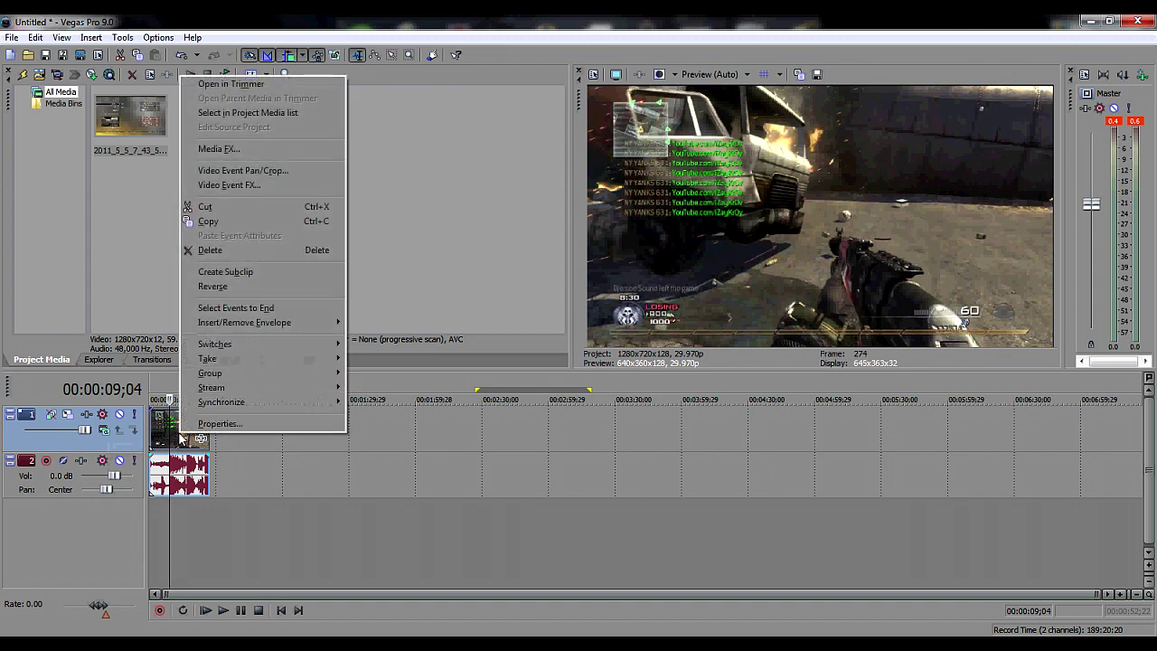
left_click(226, 424)
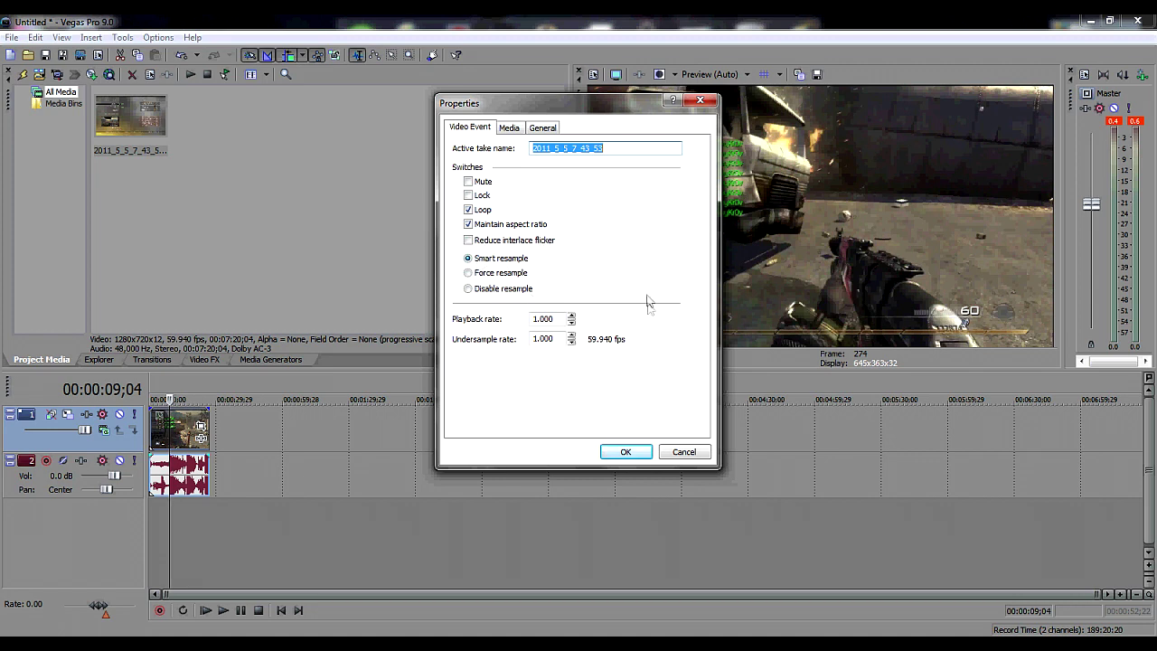
left_click(468, 288)
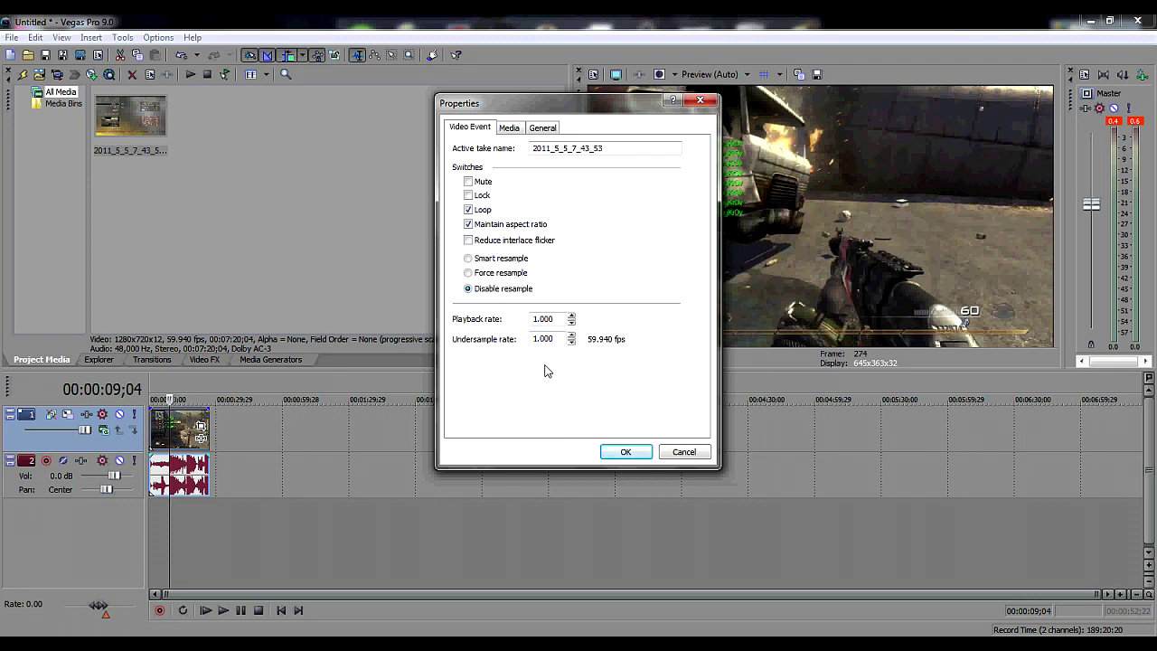
left_click(630, 451)
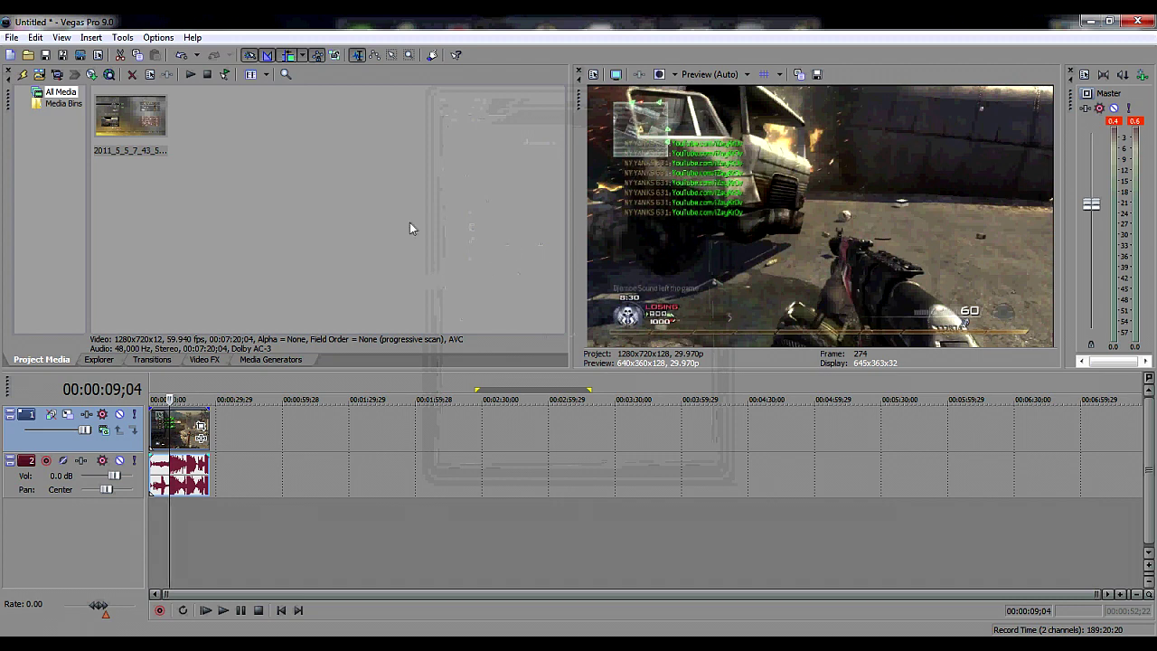
Step: Set the video preview quality to Best (Auto)
left_click(746, 75)
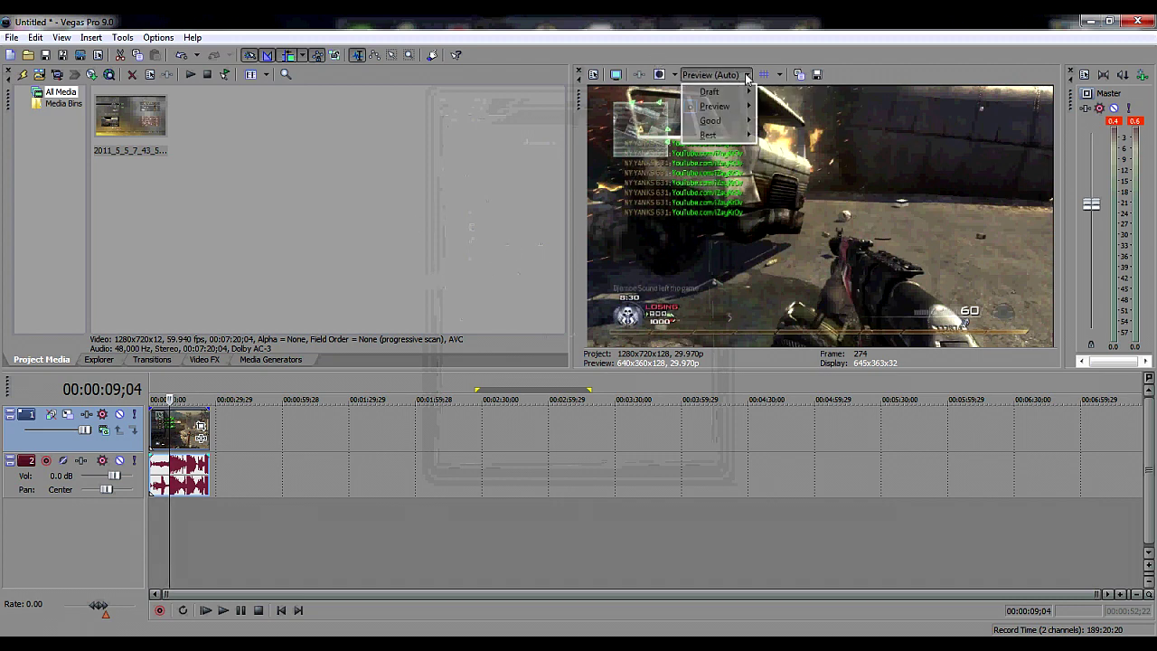
mouse_move(723, 135)
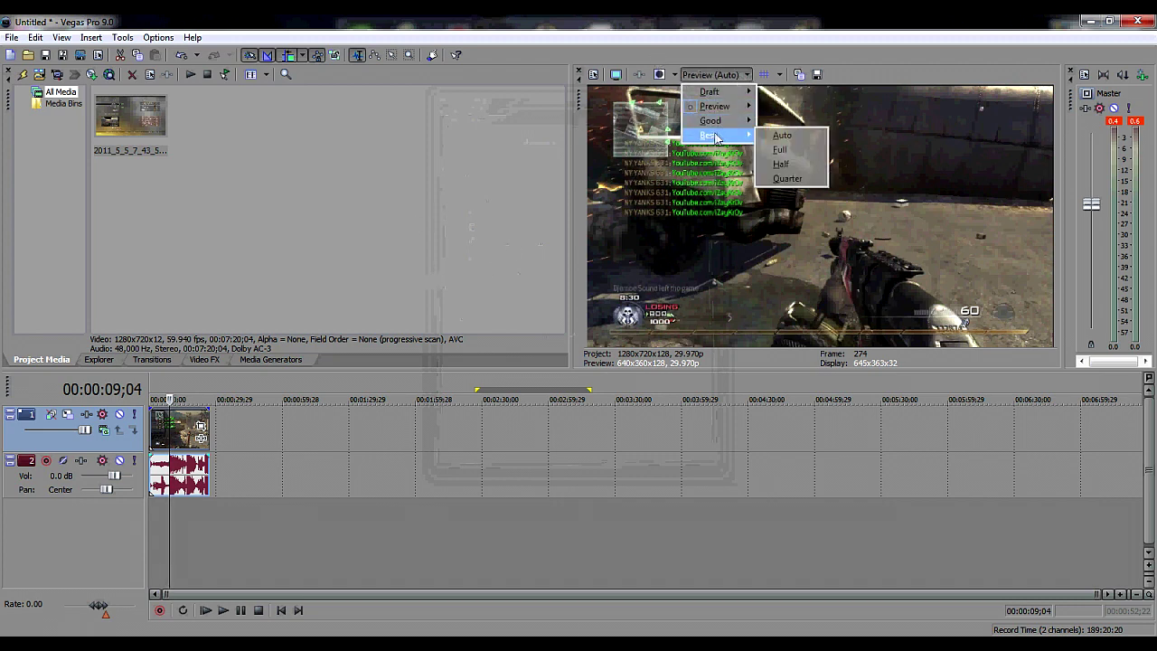
left_click(775, 135)
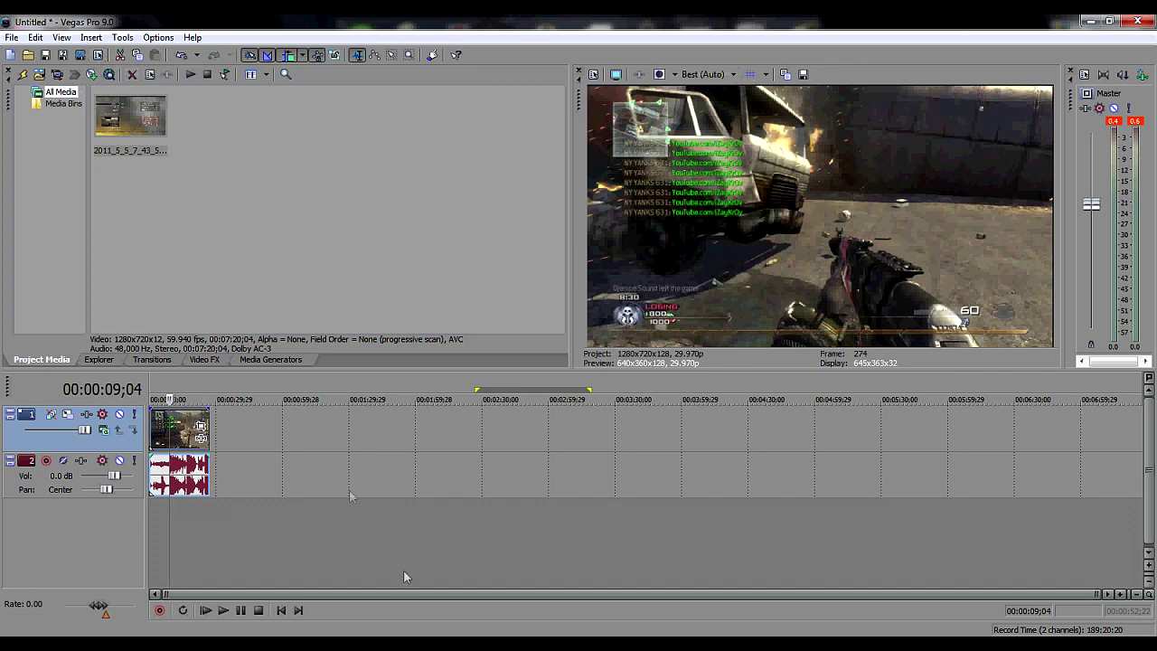
Step: Add the Color Corrector effect with the Studio RGB to Computer RGB preset to the video event, and close the effect settings
left_click(213, 360)
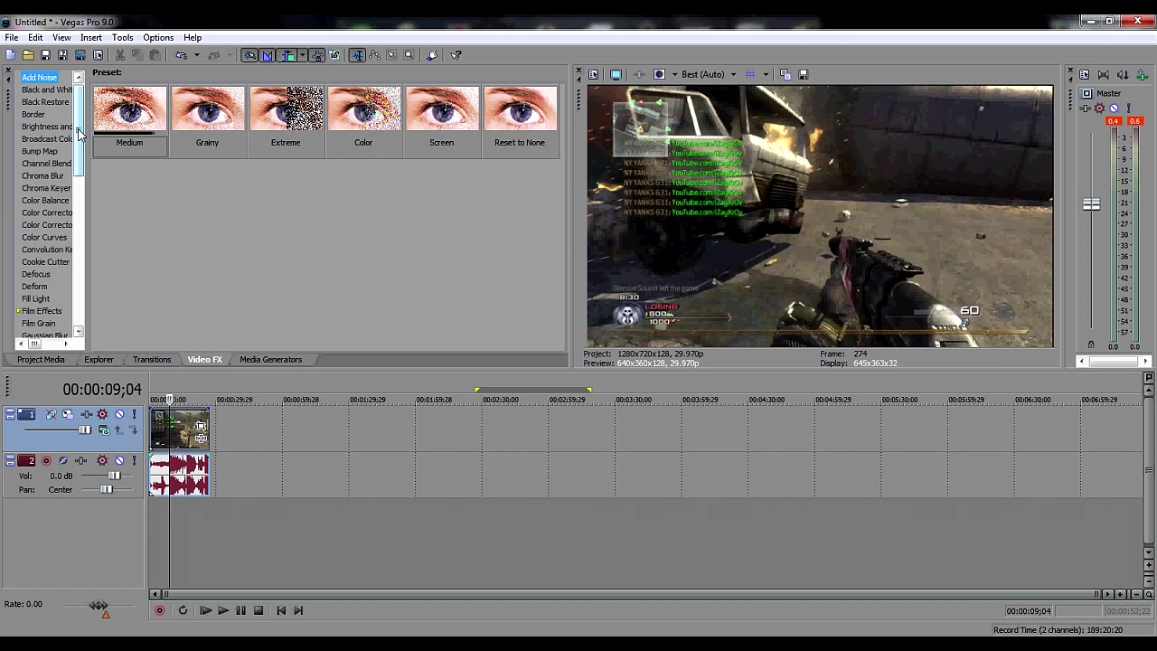
left_click(56, 213)
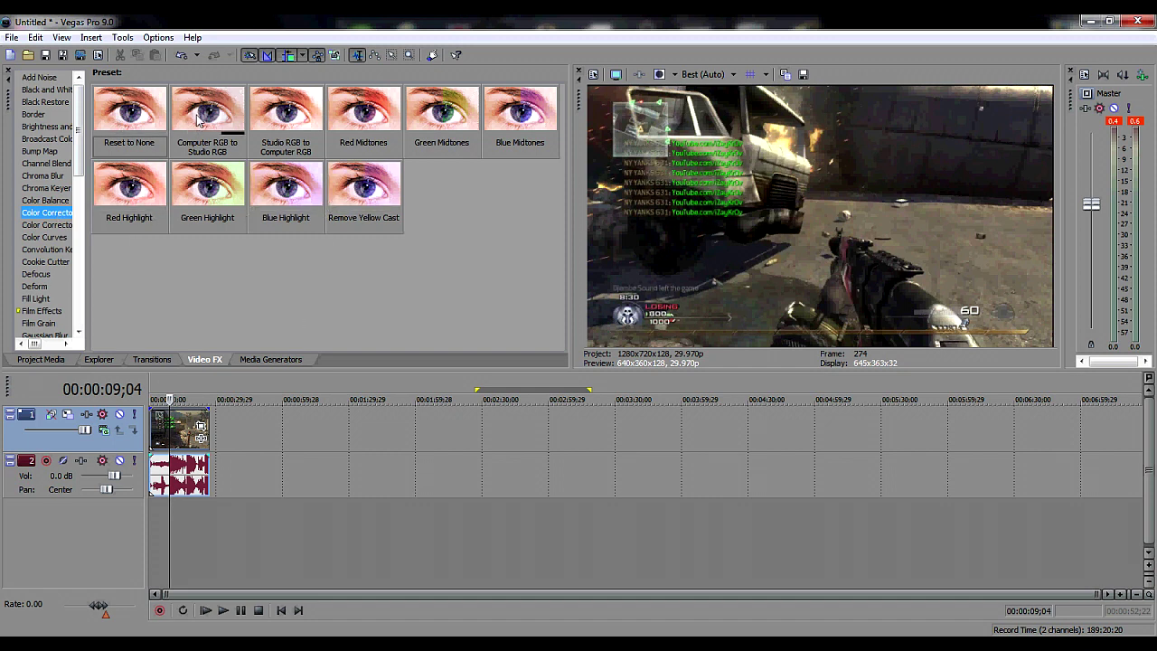
left_click_drag(286, 113, 174, 432)
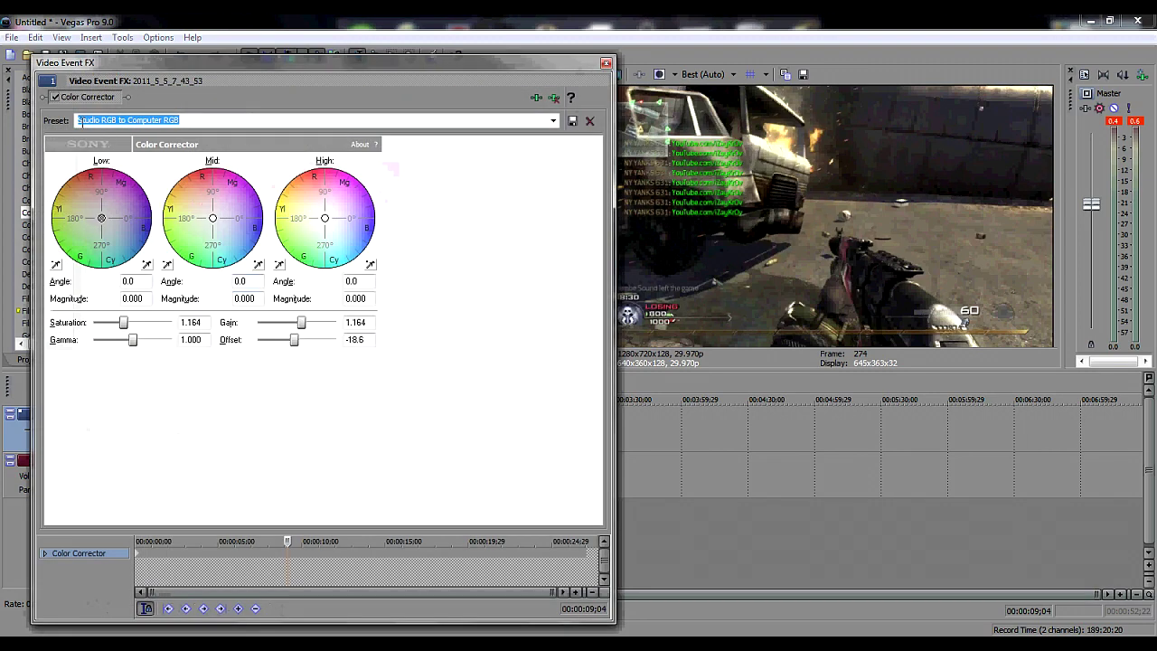
left_click(607, 64)
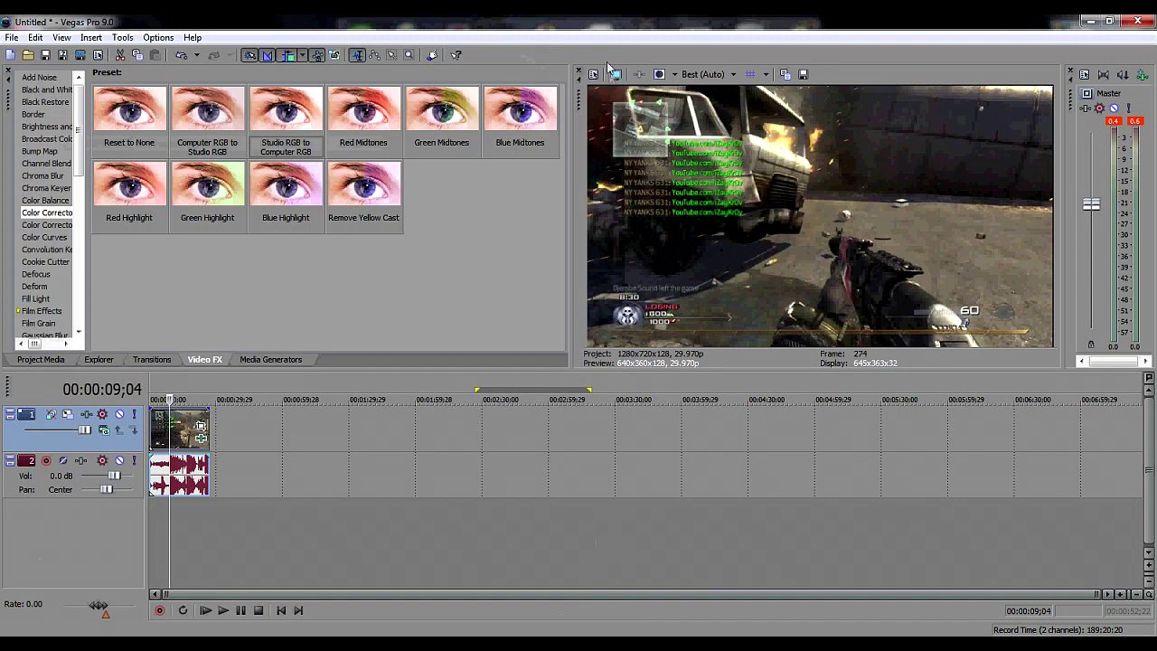
Step: Add the Sharpen effect with the Reset to None preset to the video event
left_click_drag(70, 169, 72, 310)
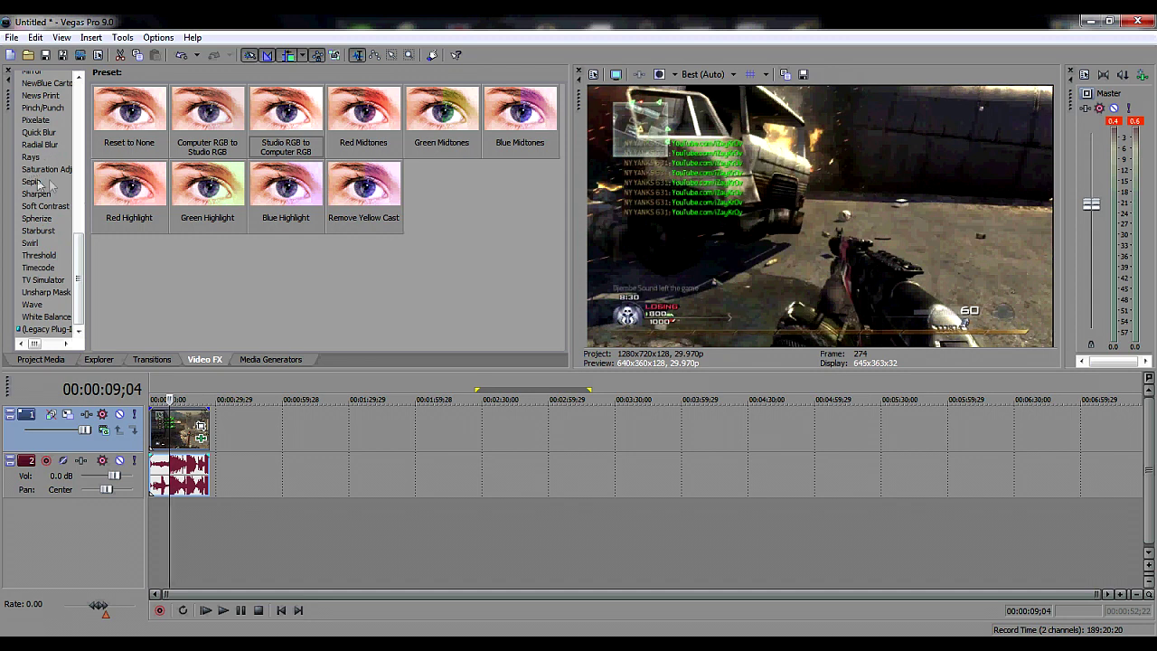
left_click_drag(77, 286, 78, 282)
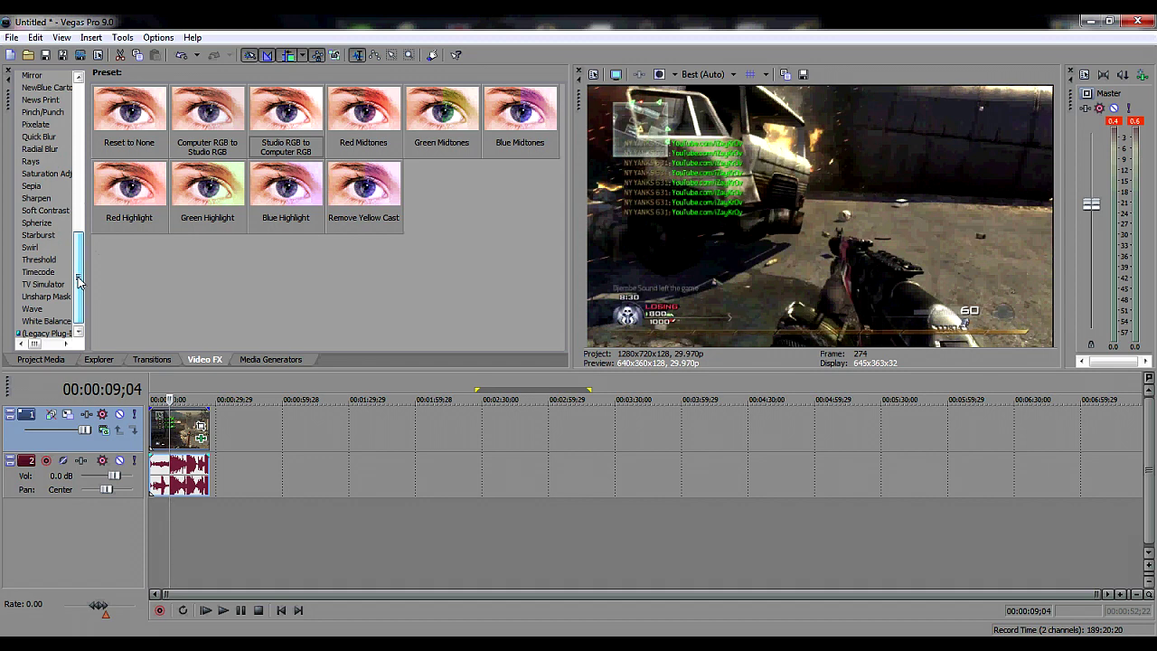
left_click(36, 198)
left_click_drag(126, 113, 172, 429)
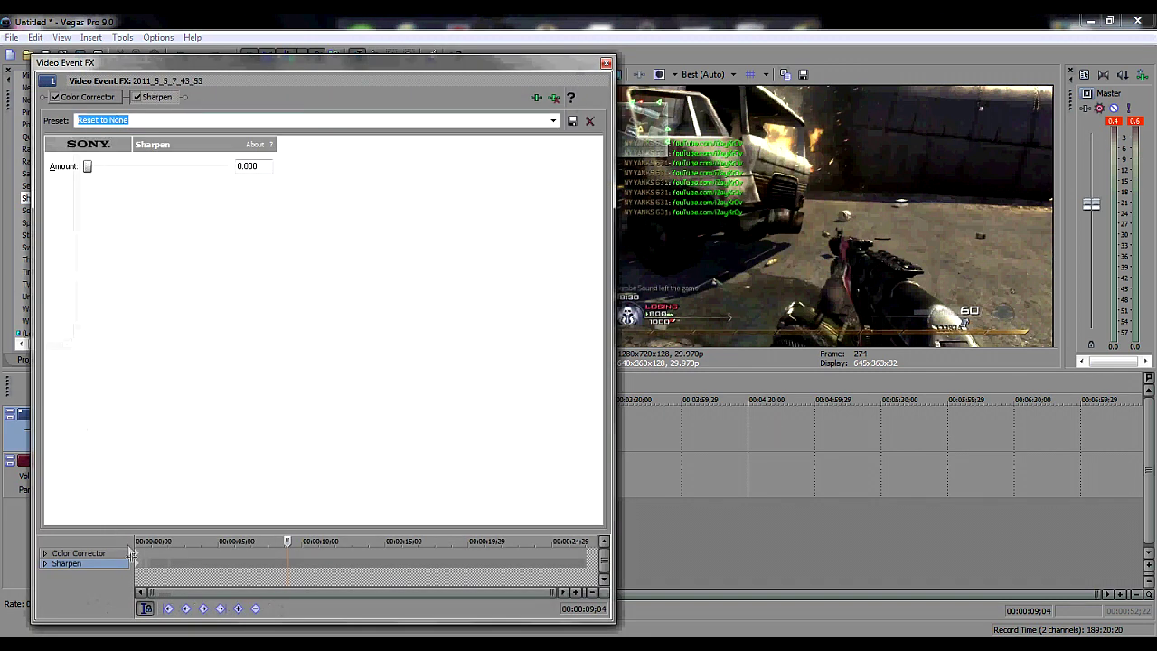
Step: Apply the Light preset to the Sharpen effect, lower its amount to about 0.123, and close the effect settings
left_click(140, 572)
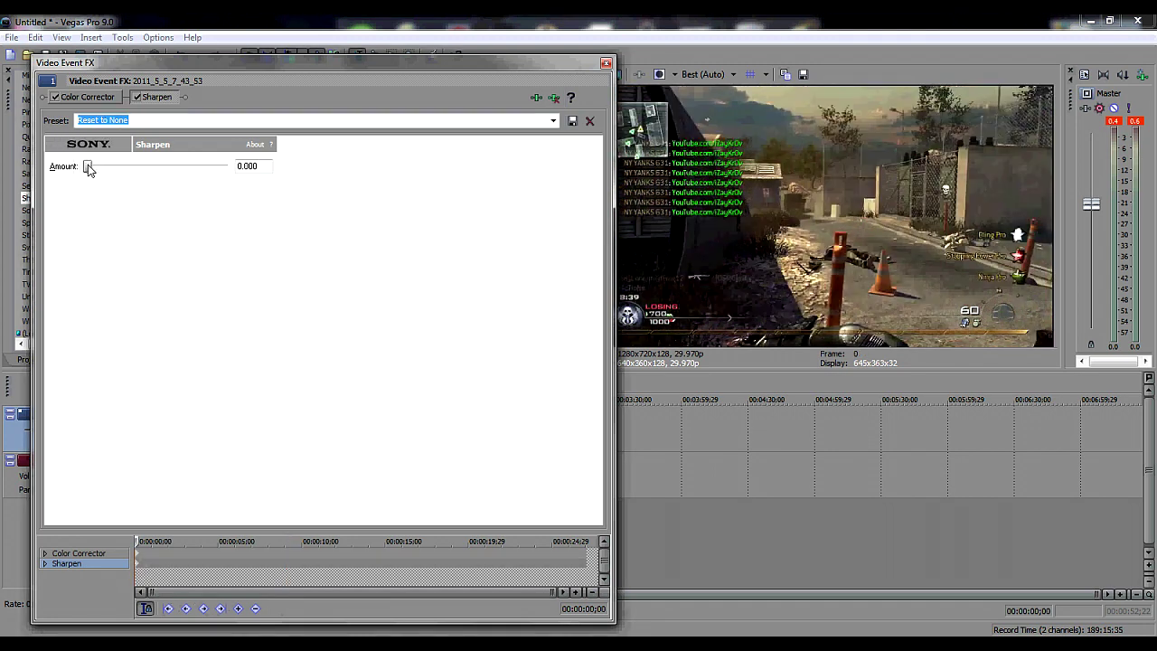
left_click(554, 120)
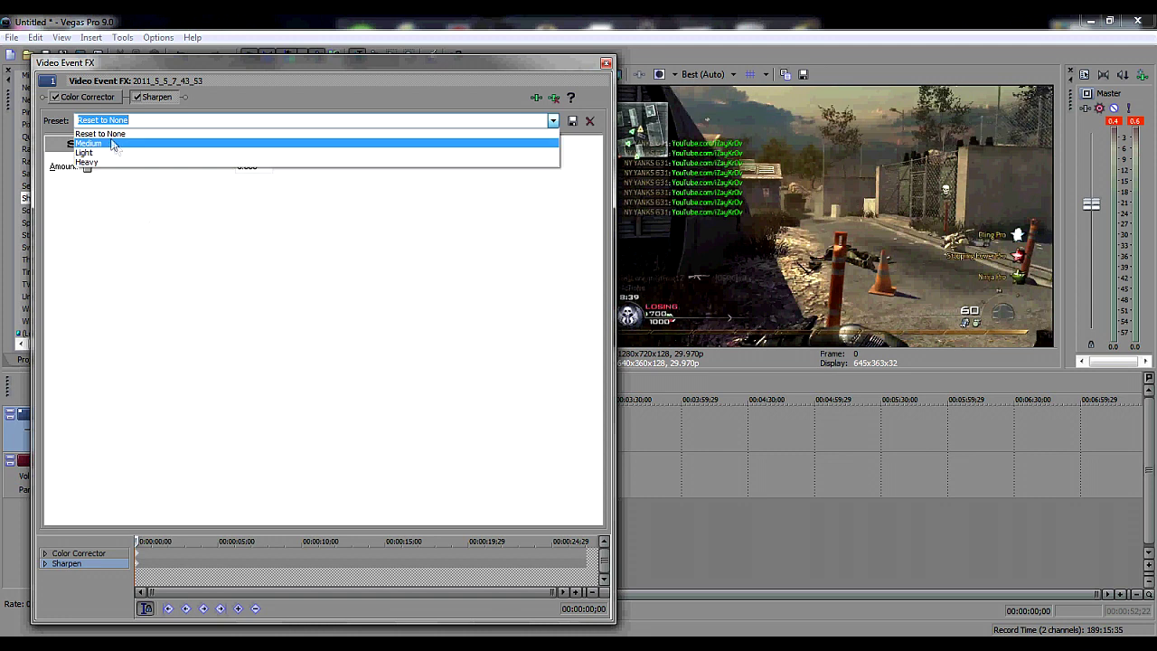
left_click(119, 154)
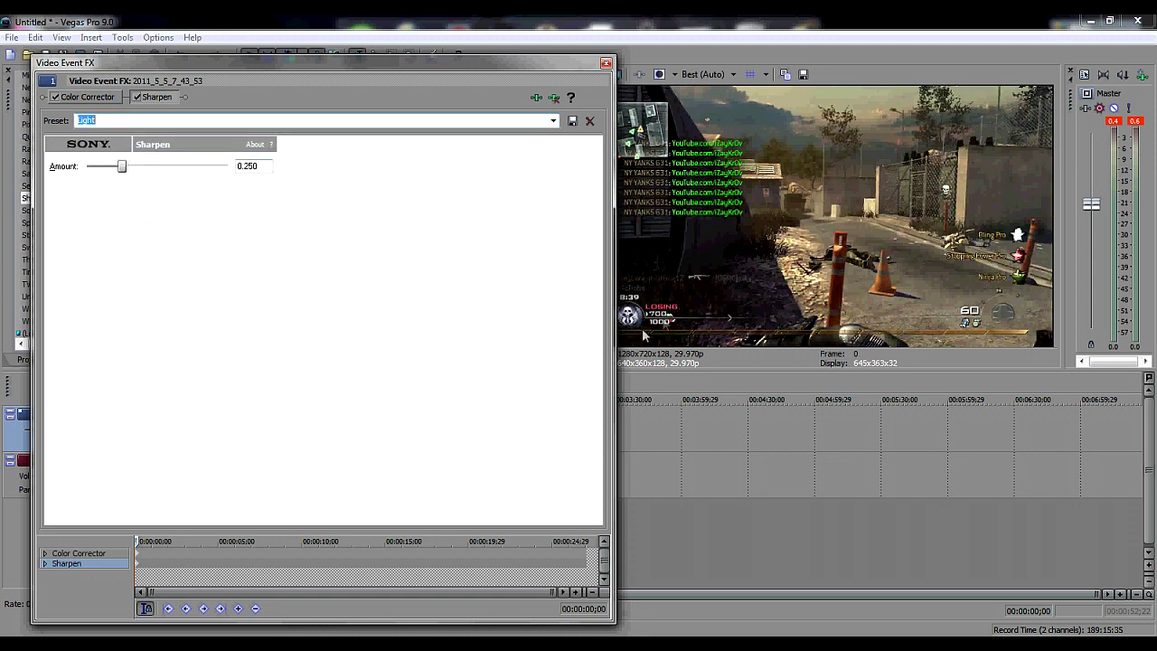
left_click_drag(121, 174, 106, 174)
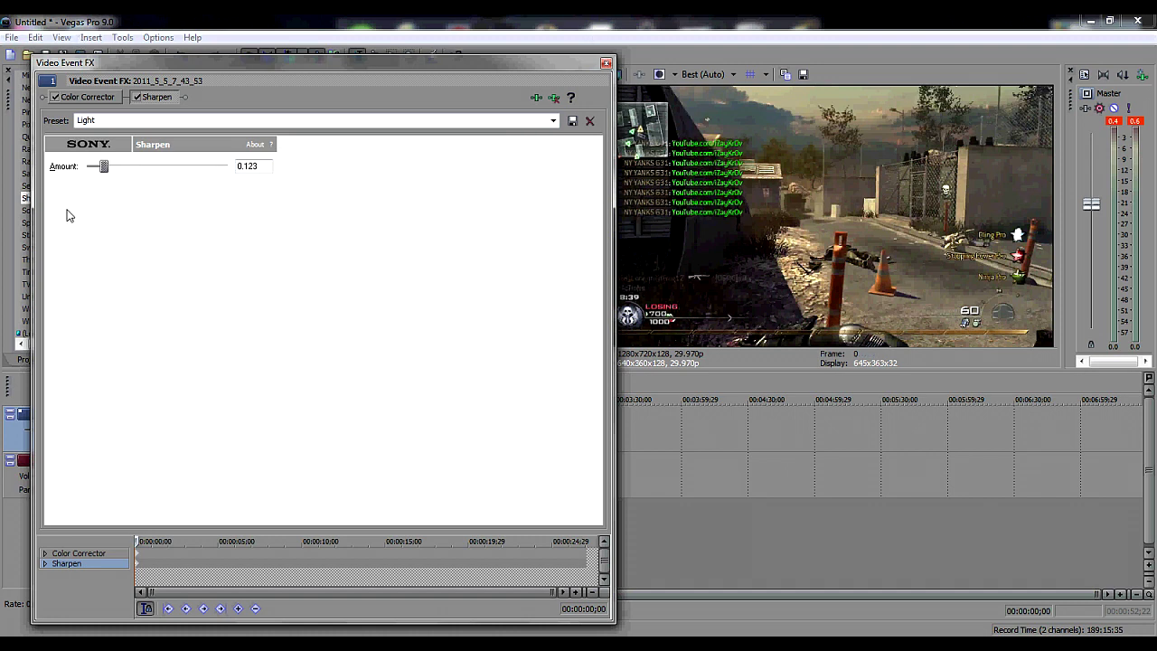
left_click(607, 64)
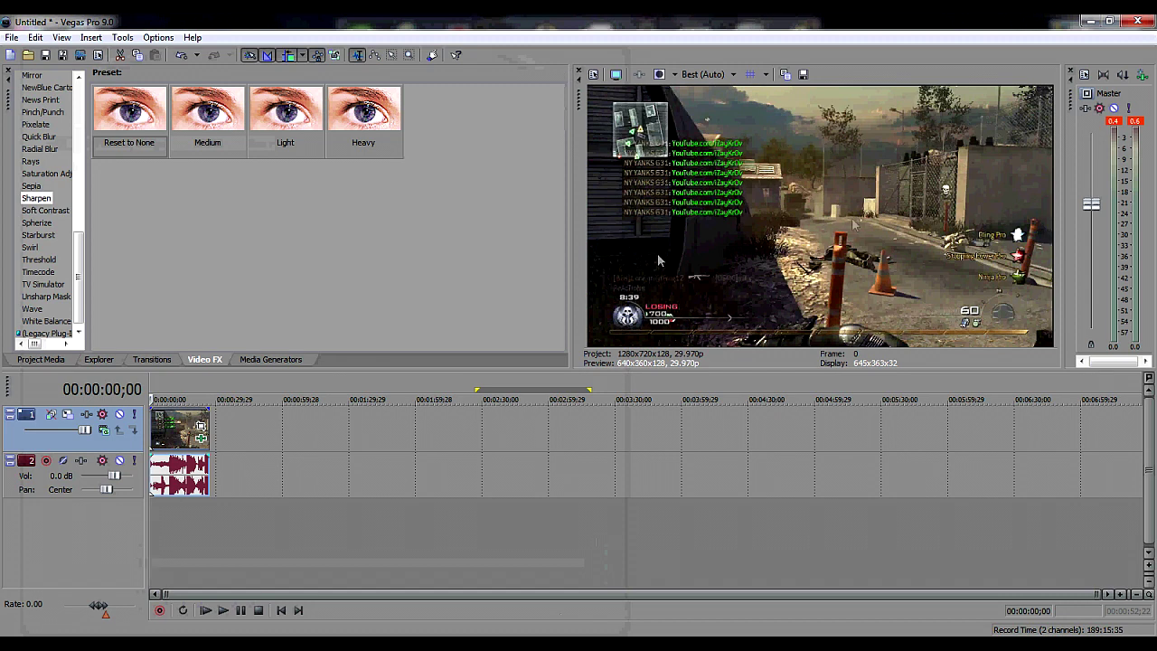
left_click(171, 435)
left_click(167, 441)
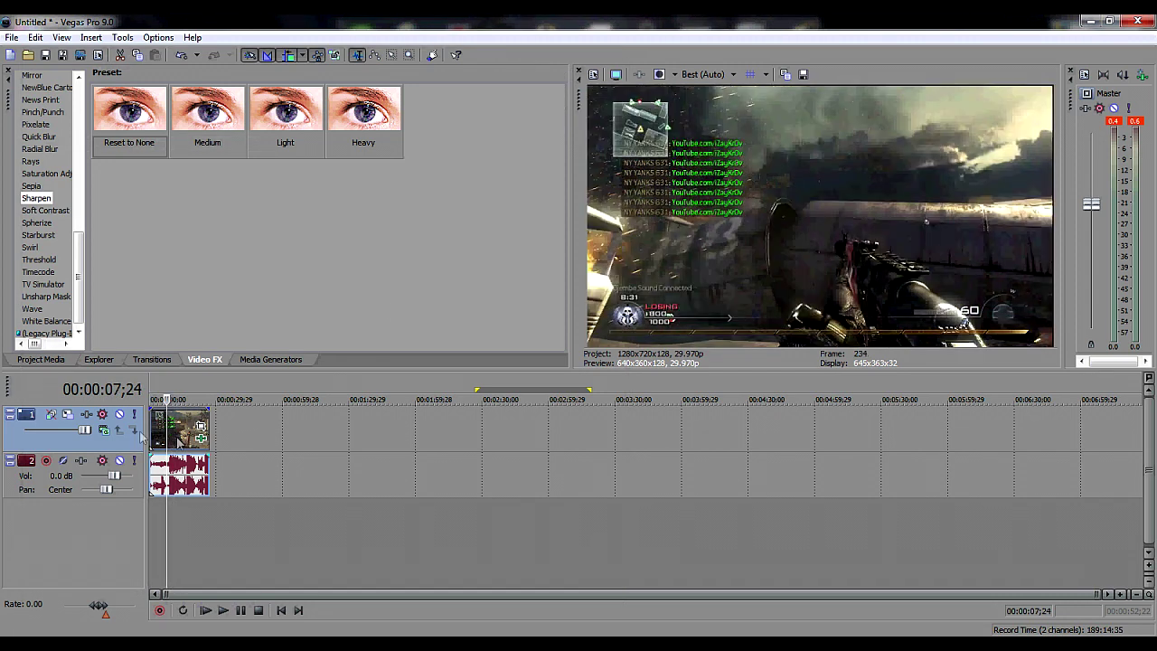
right_click(140, 438)
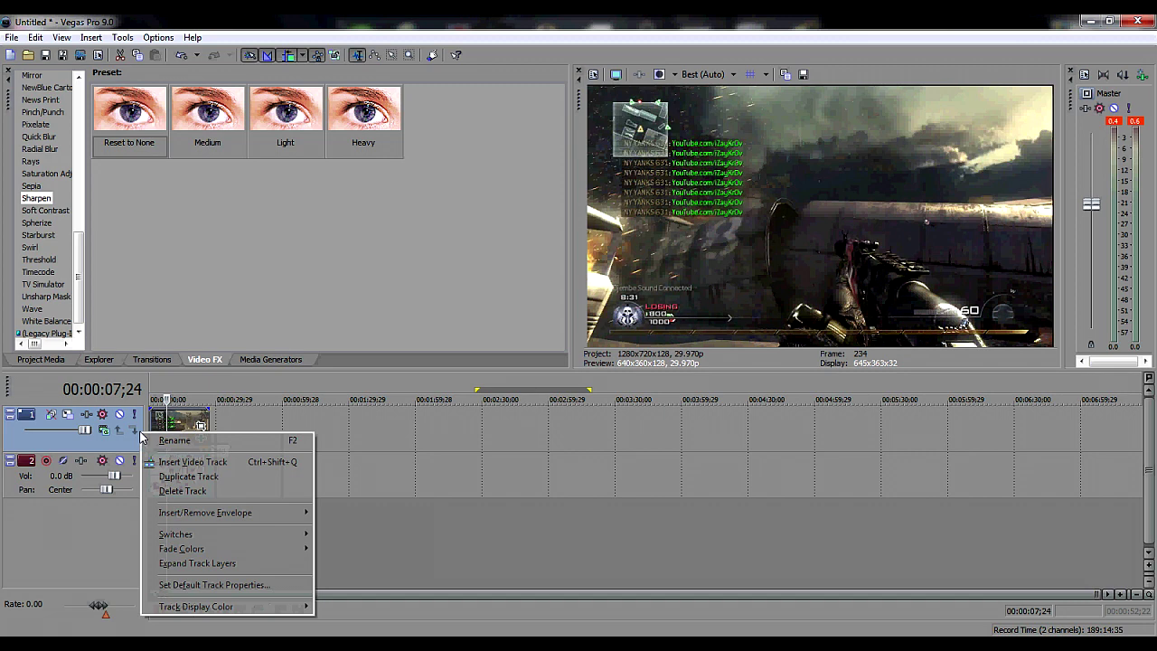
left_click(192, 310)
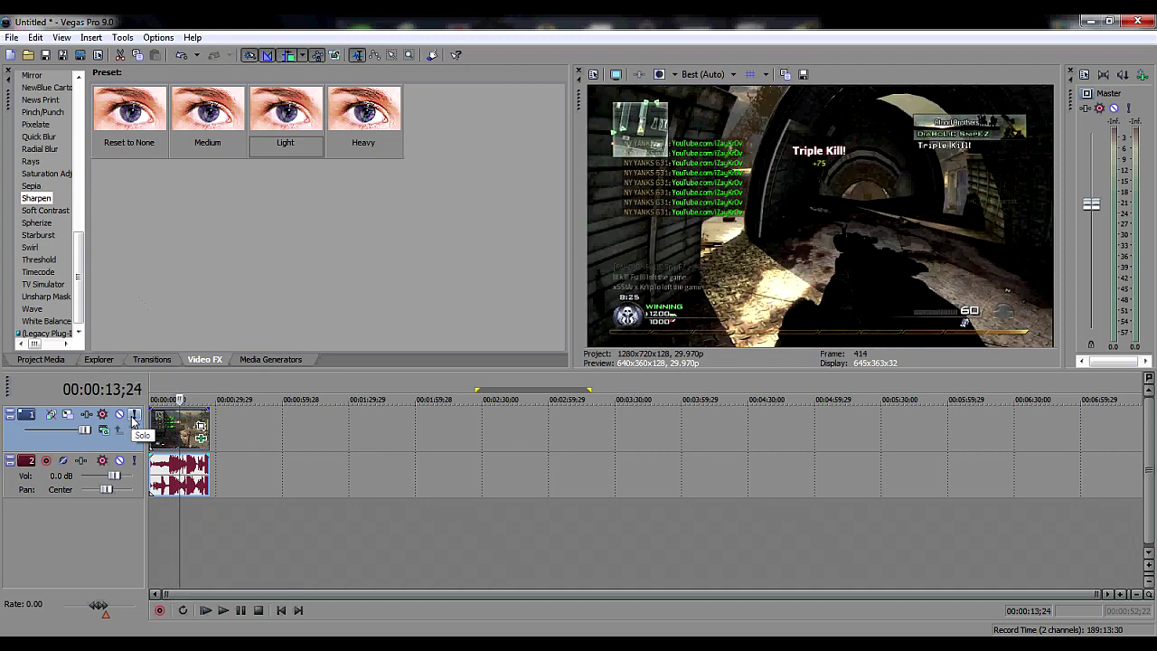
key("Return")
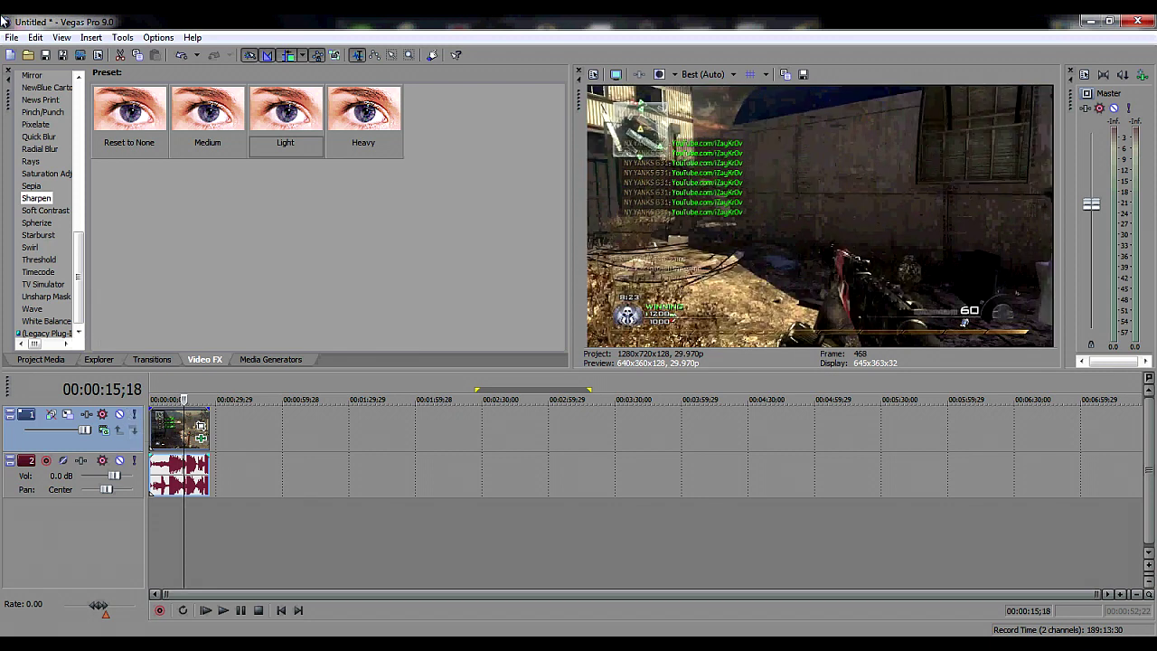
Step: Start a Render As export of type MainConcept AVC/AAC (*.mp4) with the super HD template
left_click(80, 56)
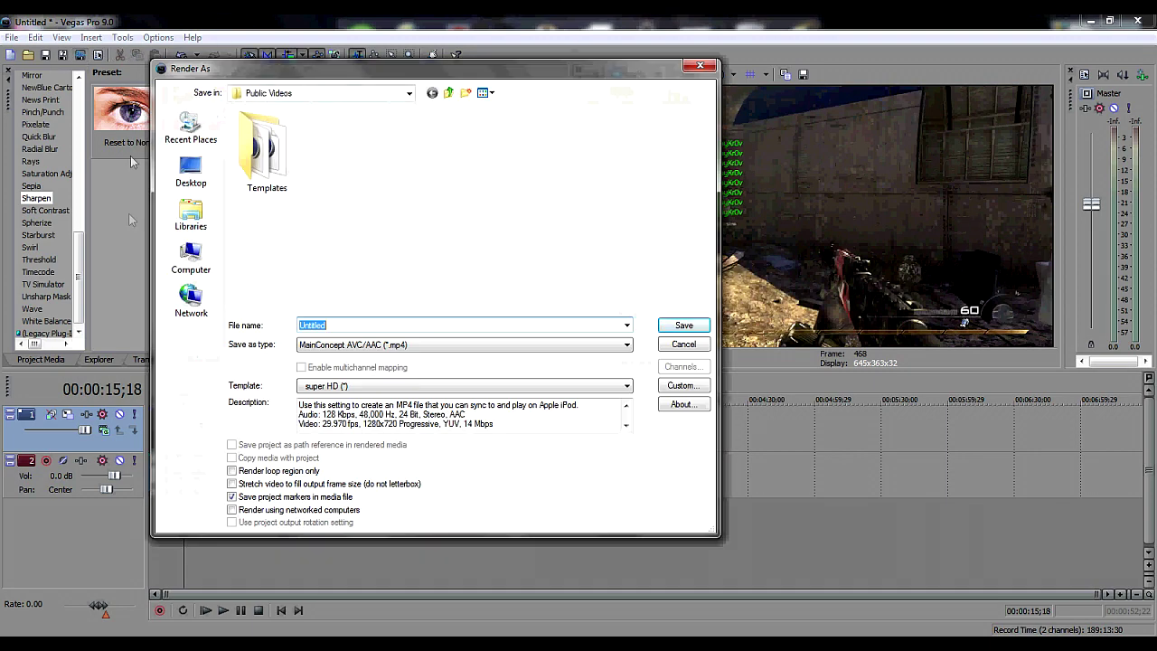
left_click(625, 345)
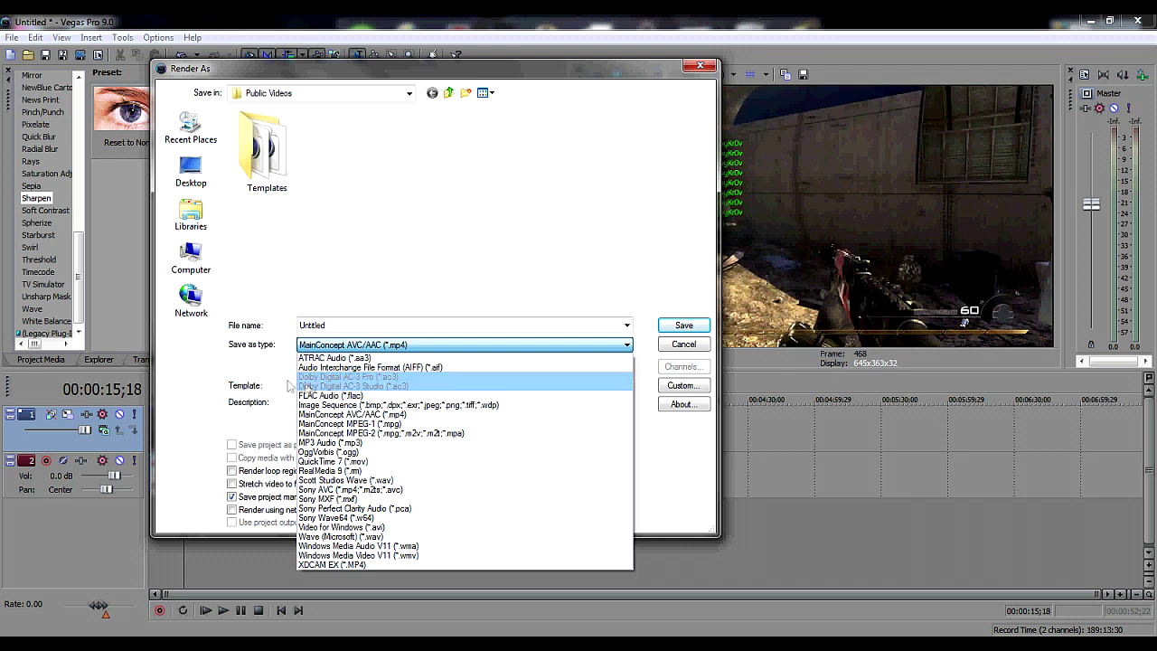
left_click(434, 423)
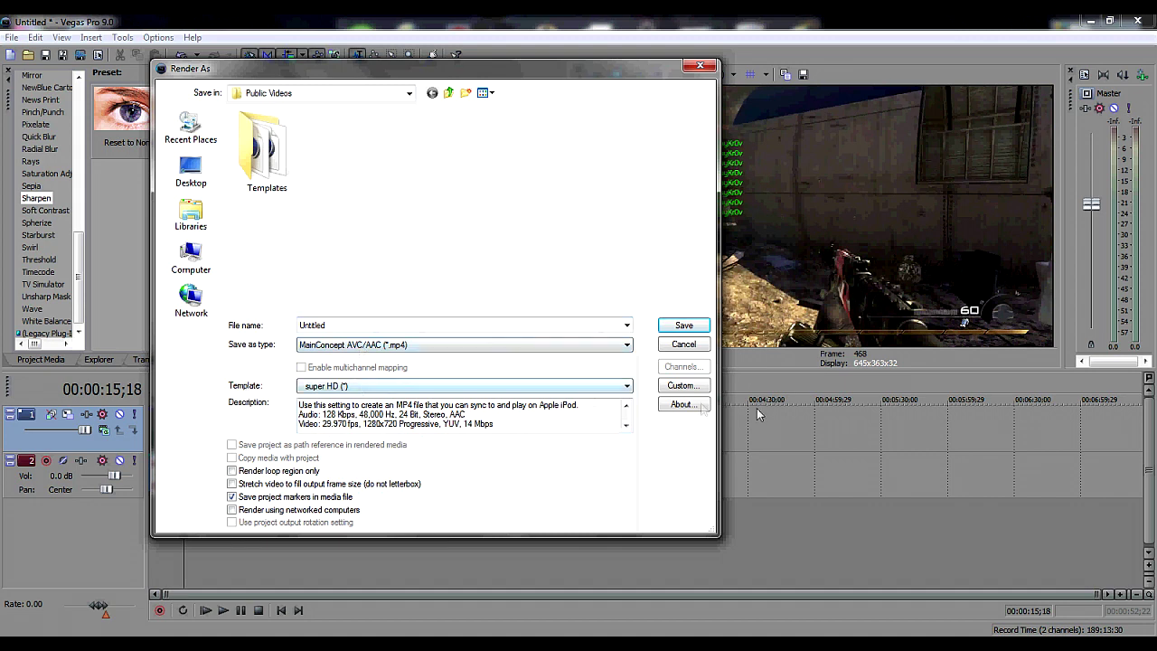
left_click(630, 386)
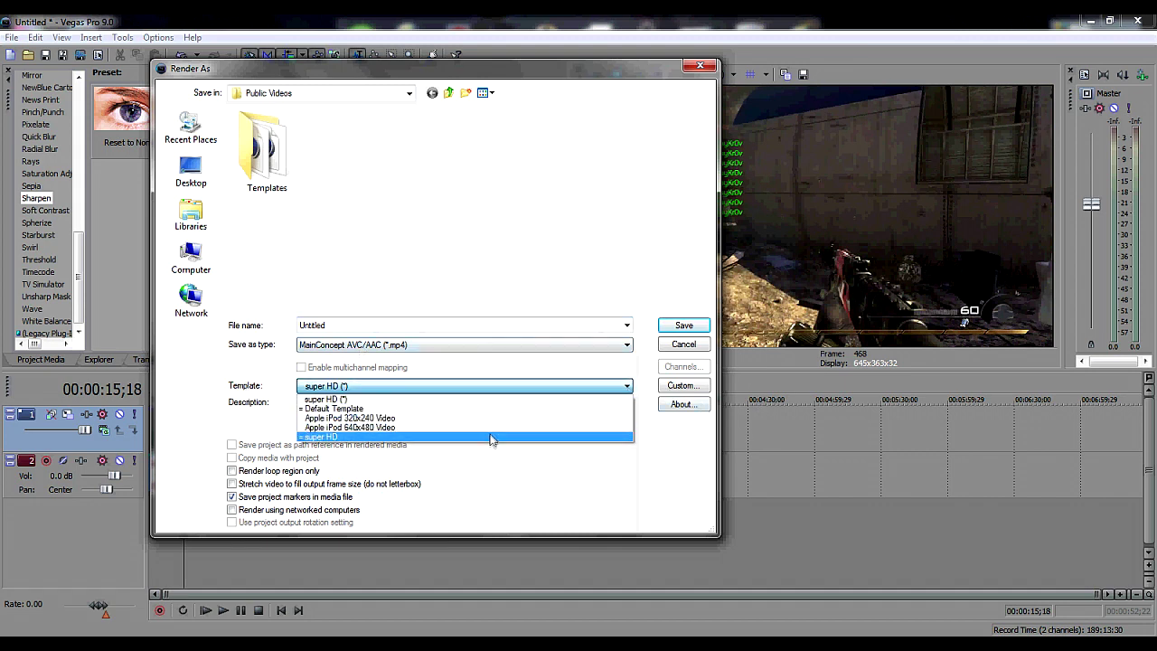
left_click(485, 437)
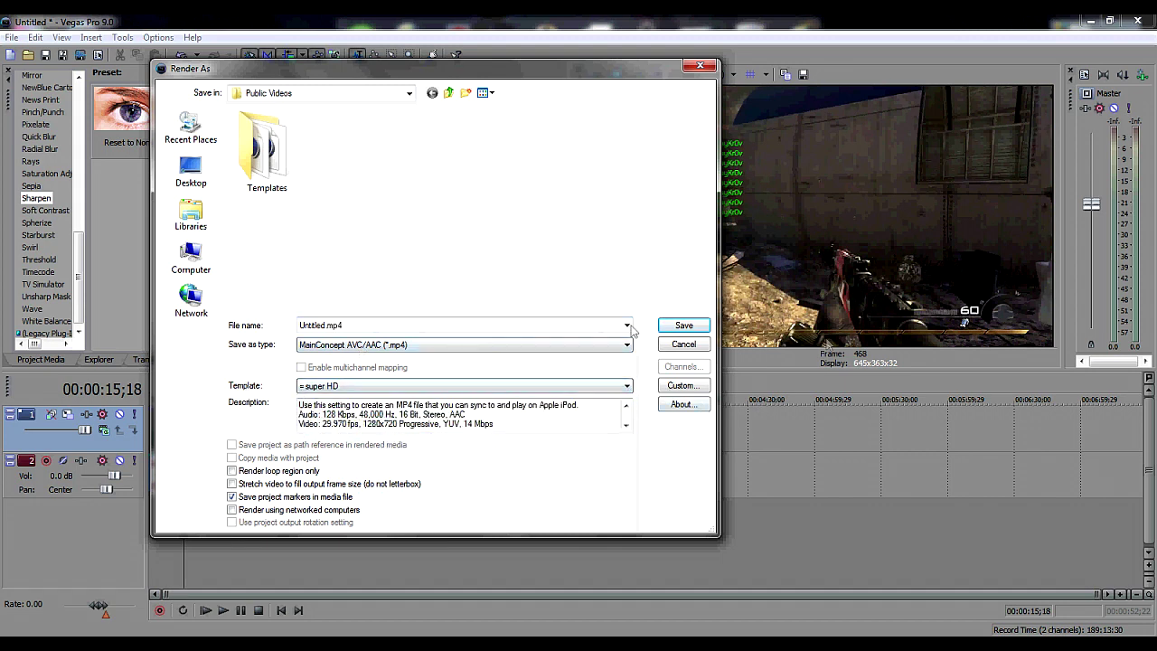
Step: Open the custom render settings of the super HD template and review the frame rate and field order options
left_click(681, 387)
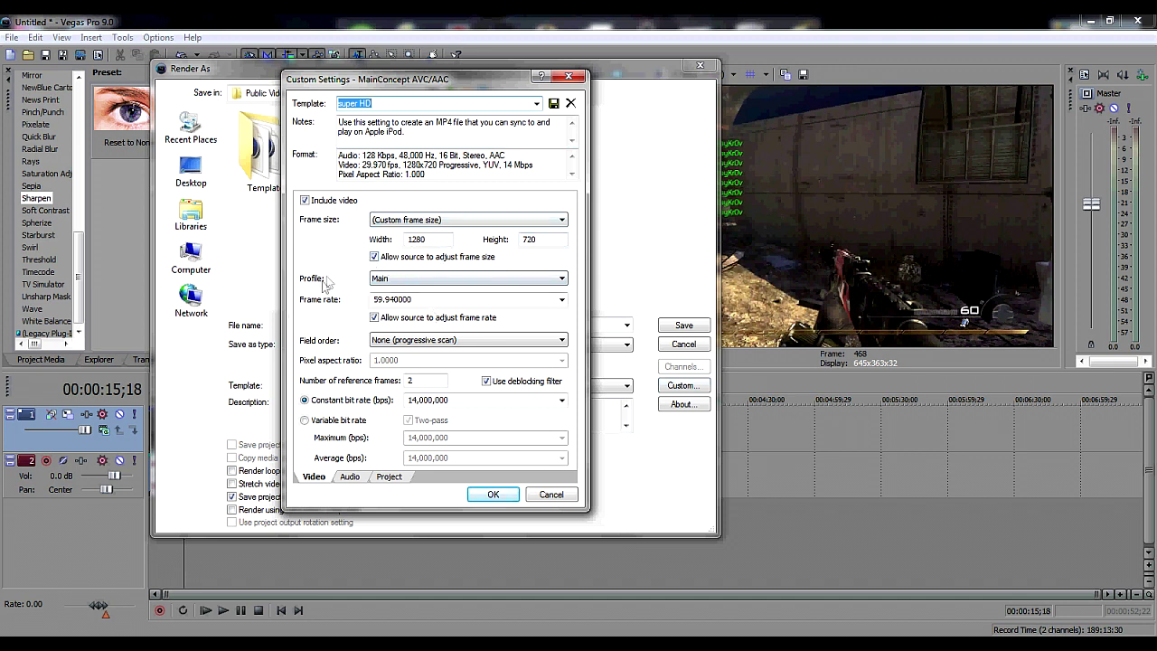
left_click(561, 300)
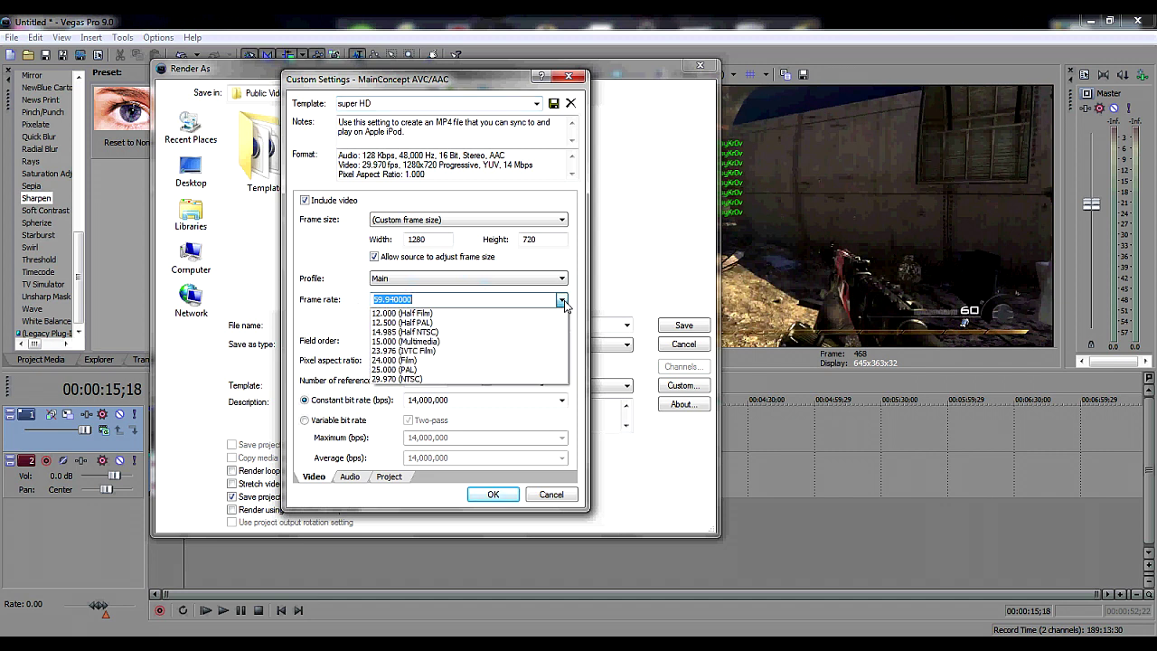
left_click(563, 300)
left_click(562, 300)
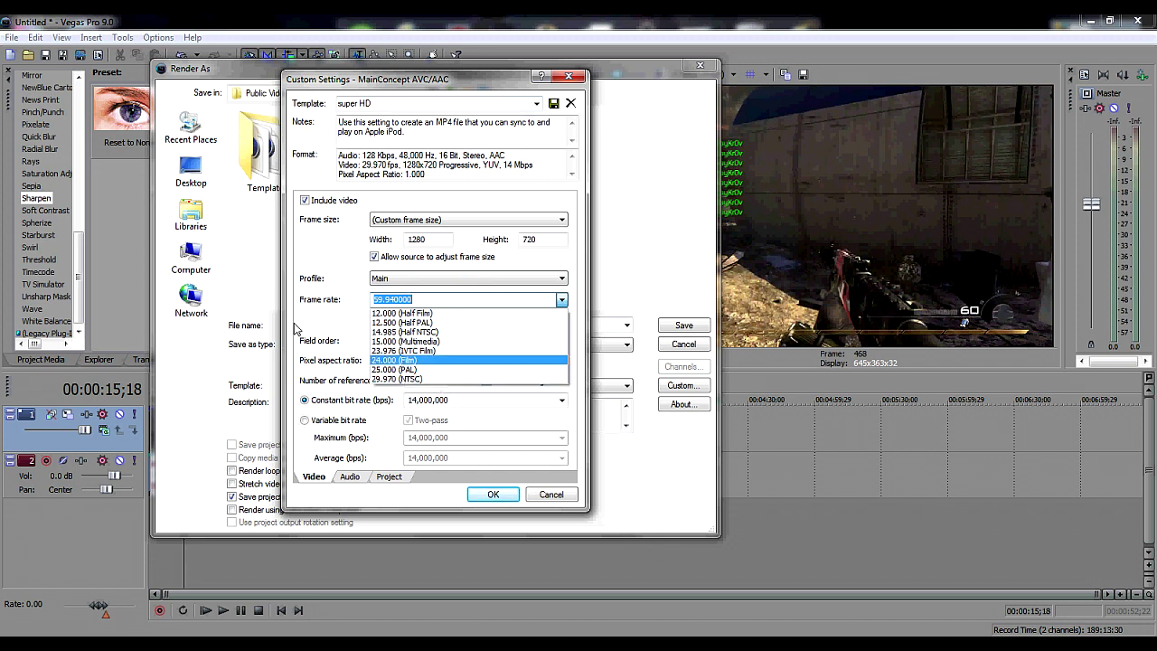
left_click(329, 322)
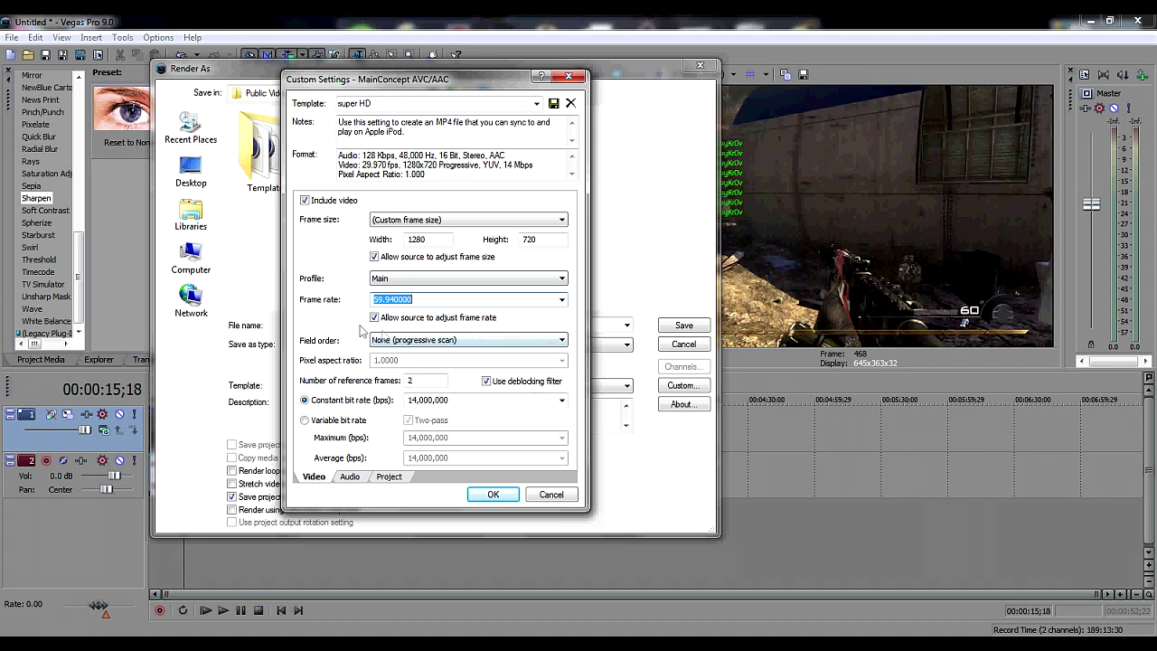
left_click(561, 340)
left_click(561, 347)
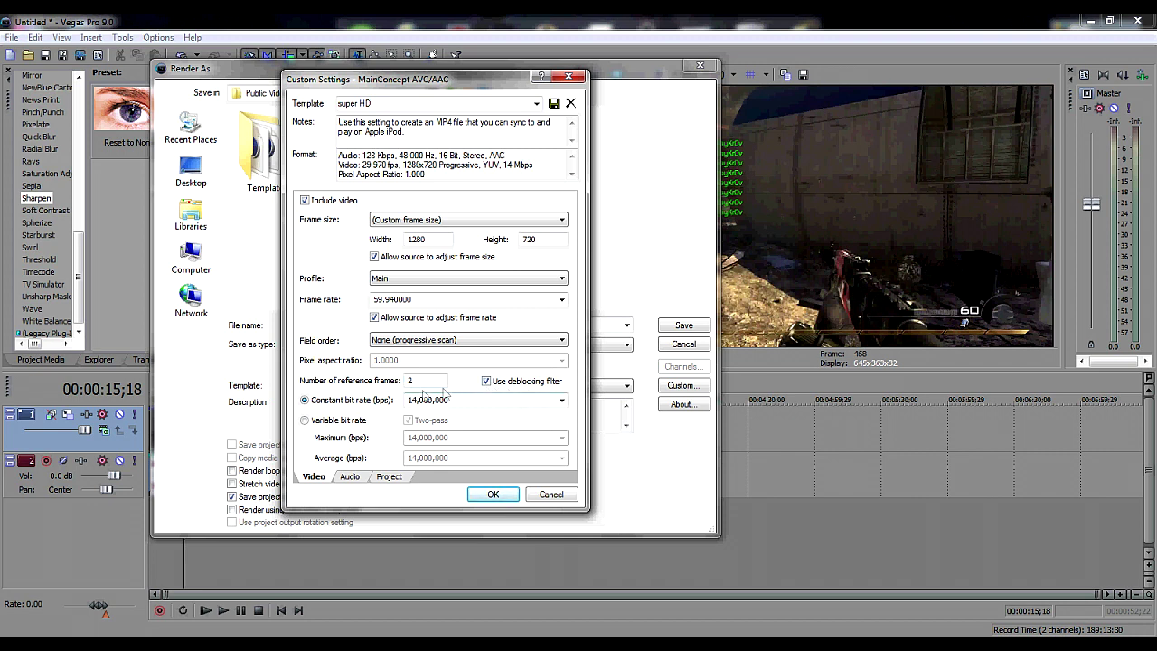
Step: Look through the variable bit rate options, then return to a constant bit rate of 14,000,000 bps
left_click(304, 422)
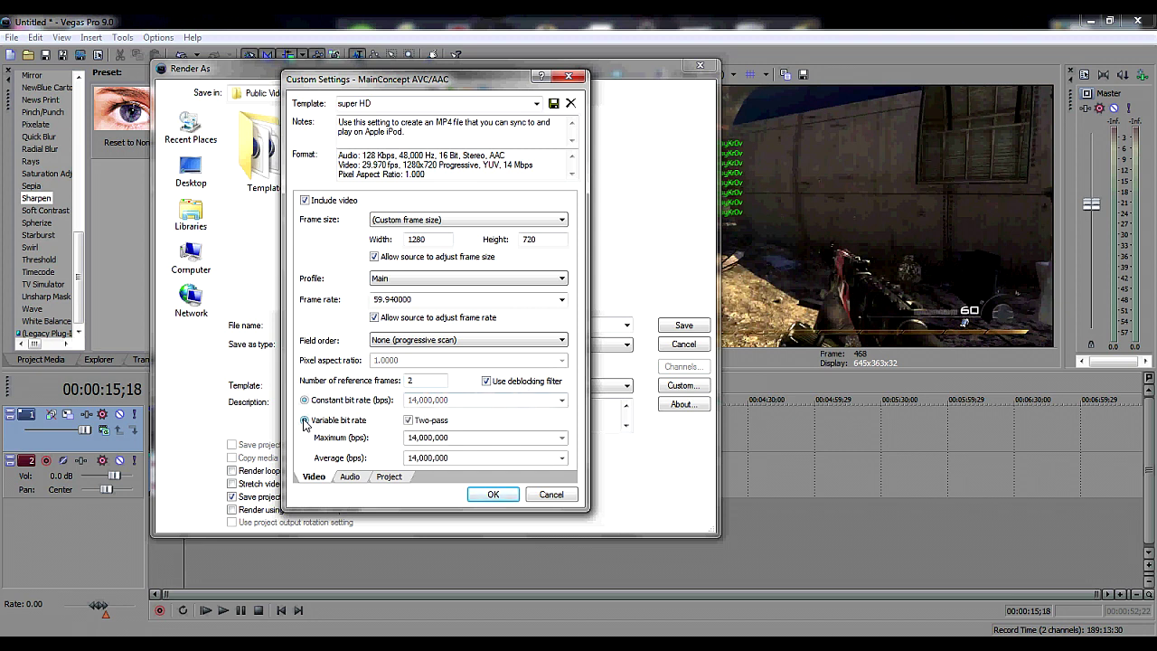
left_click(561, 439)
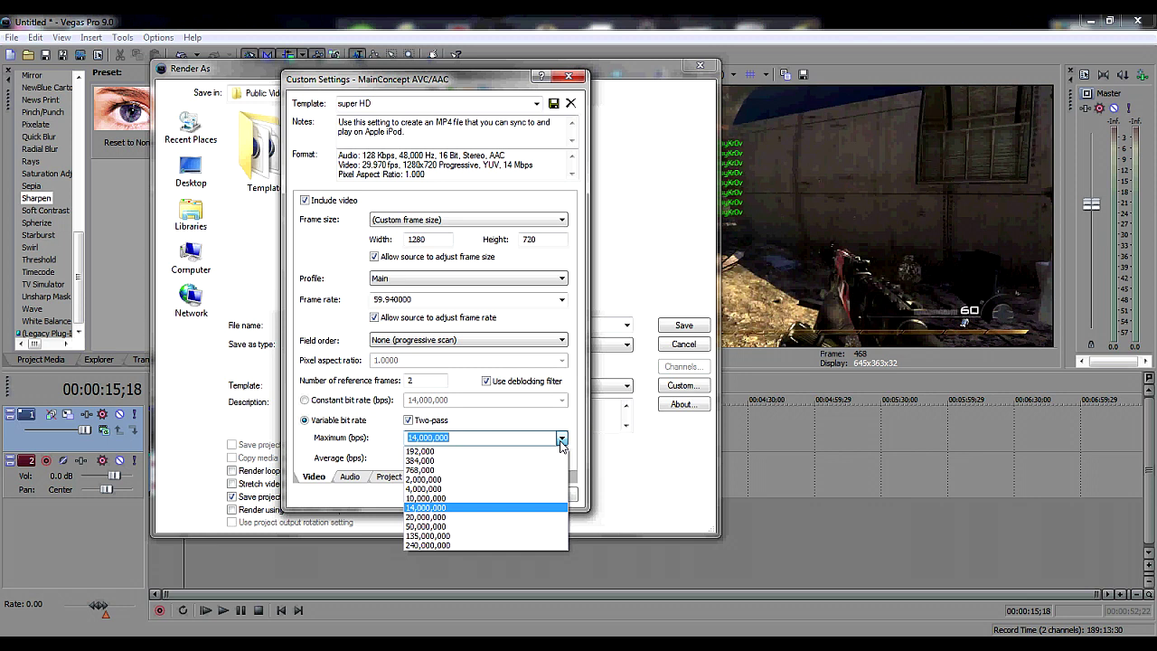
left_click(560, 442)
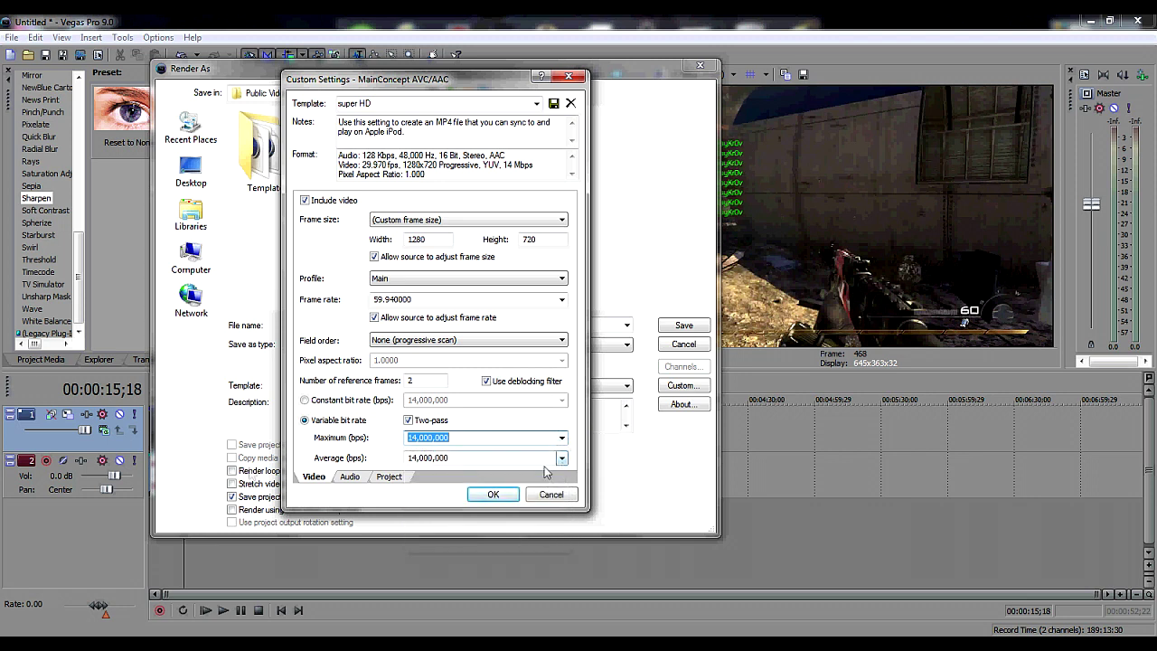
left_click(309, 403)
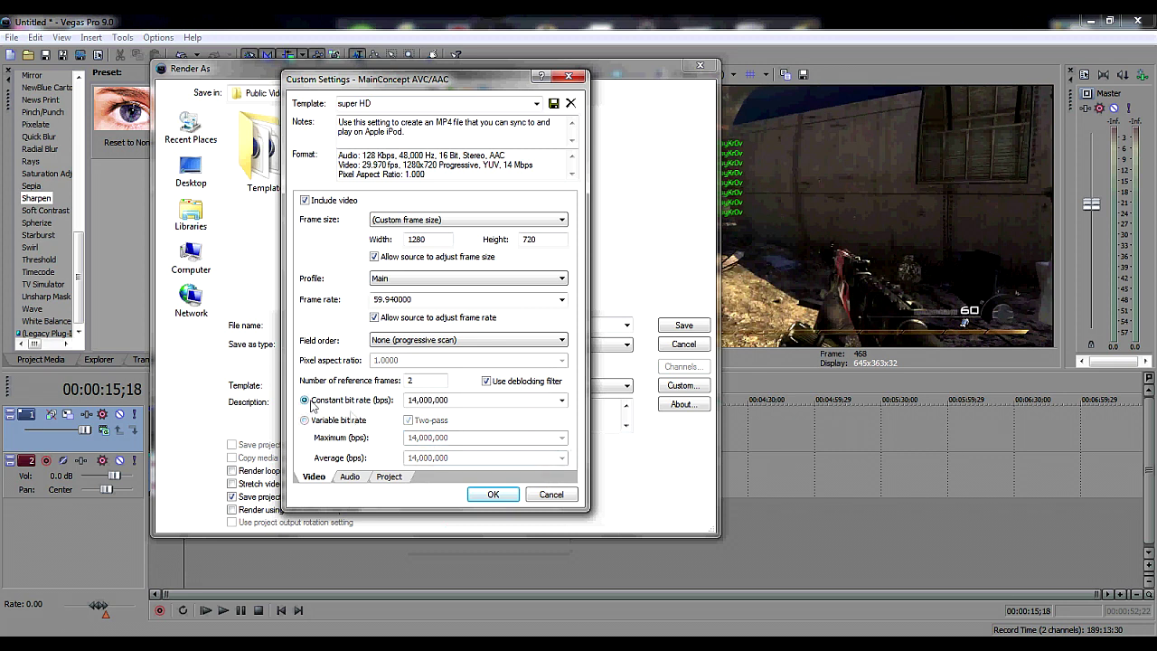
left_click(561, 400)
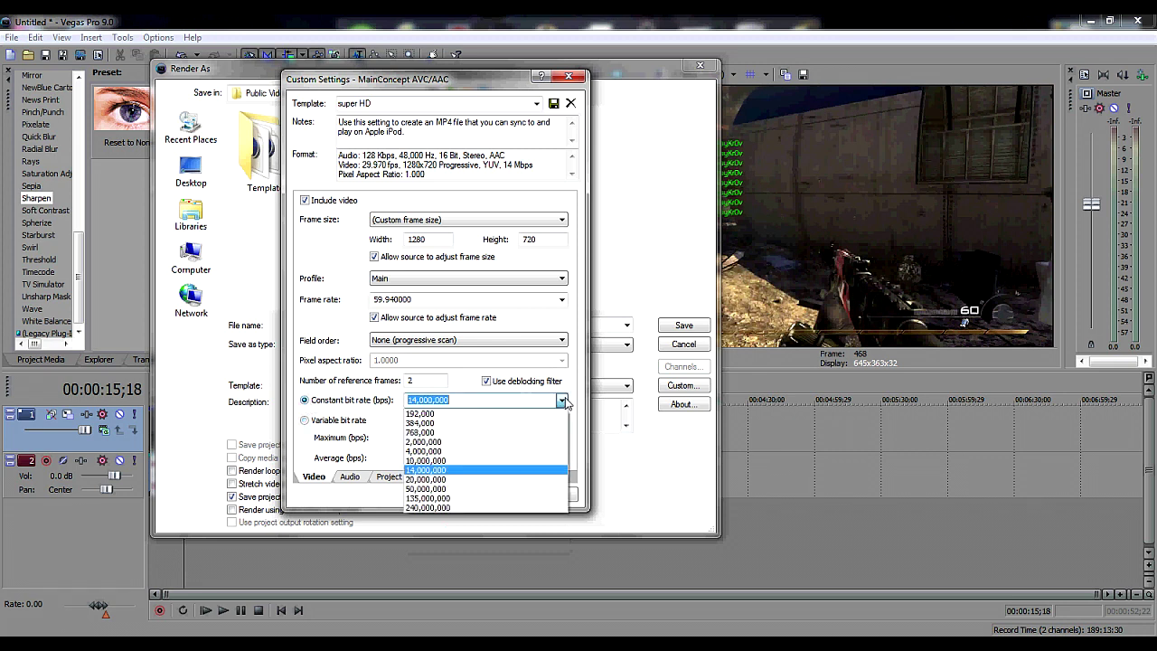
left_click(562, 400)
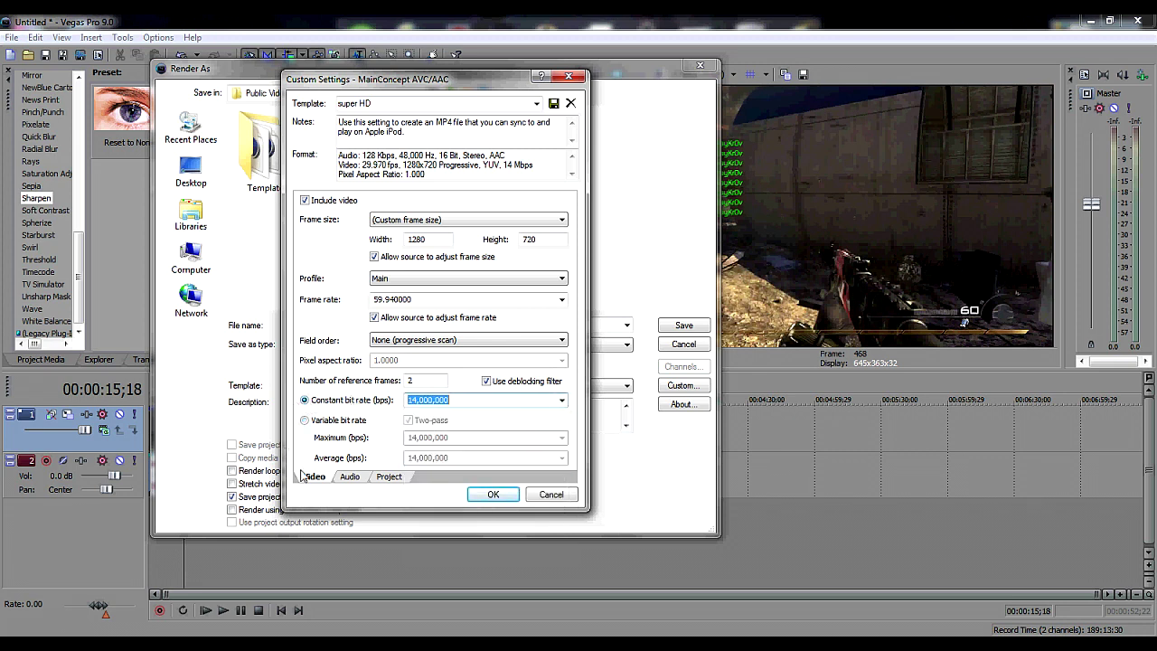
Step: Review the audio render settings and the available audio bit rates
left_click(360, 477)
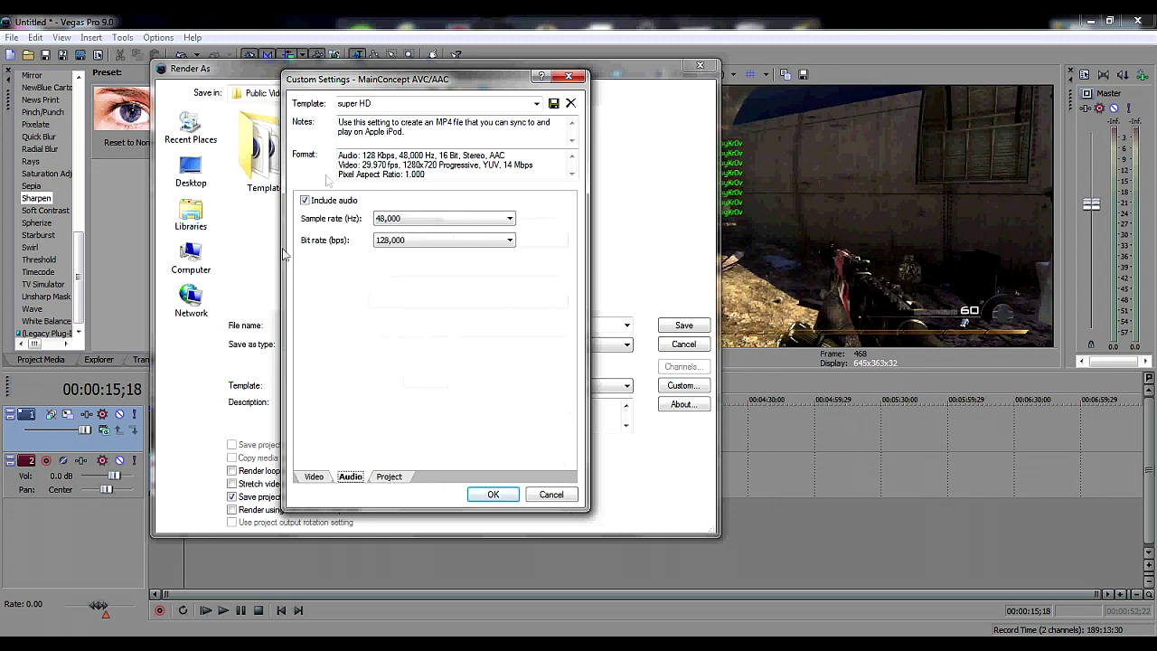
left_click(511, 242)
left_click(432, 424)
Step: Set the video rendering quality to Best in the project render settings and confirm the custom settings
left_click(392, 477)
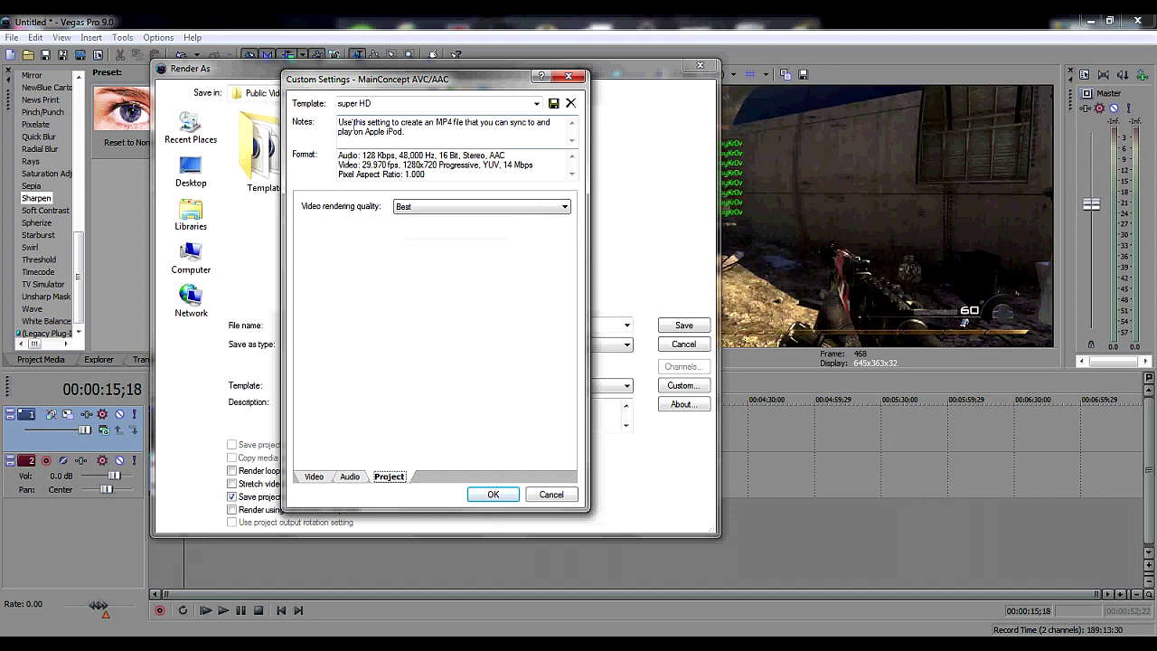
left_click(565, 208)
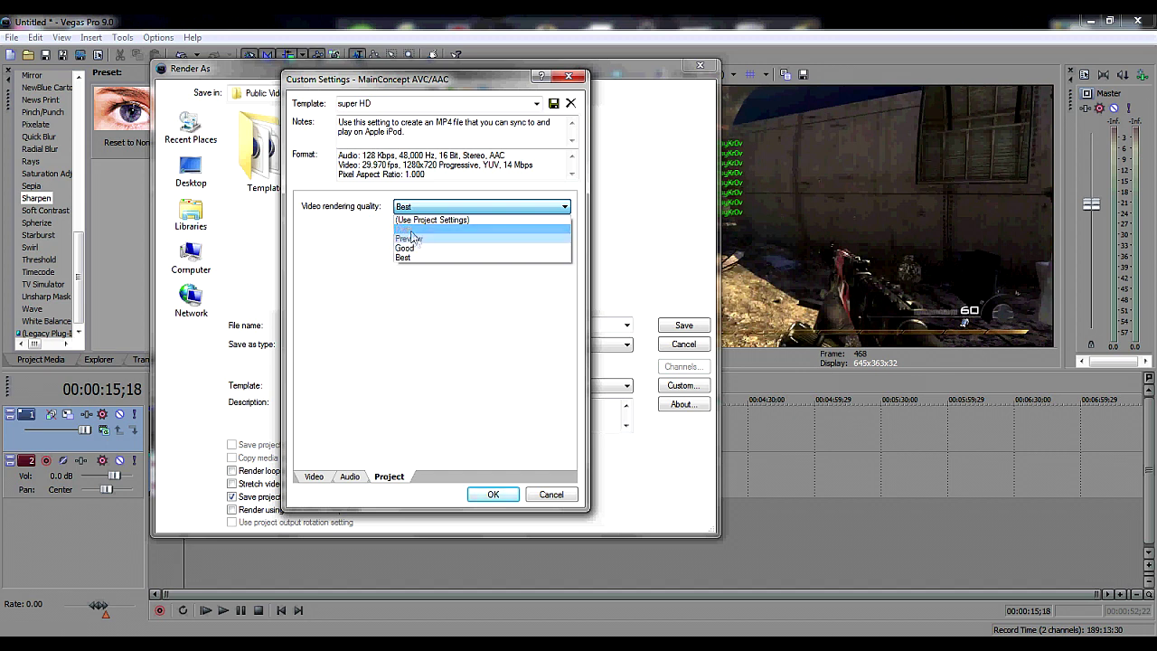
left_click(416, 258)
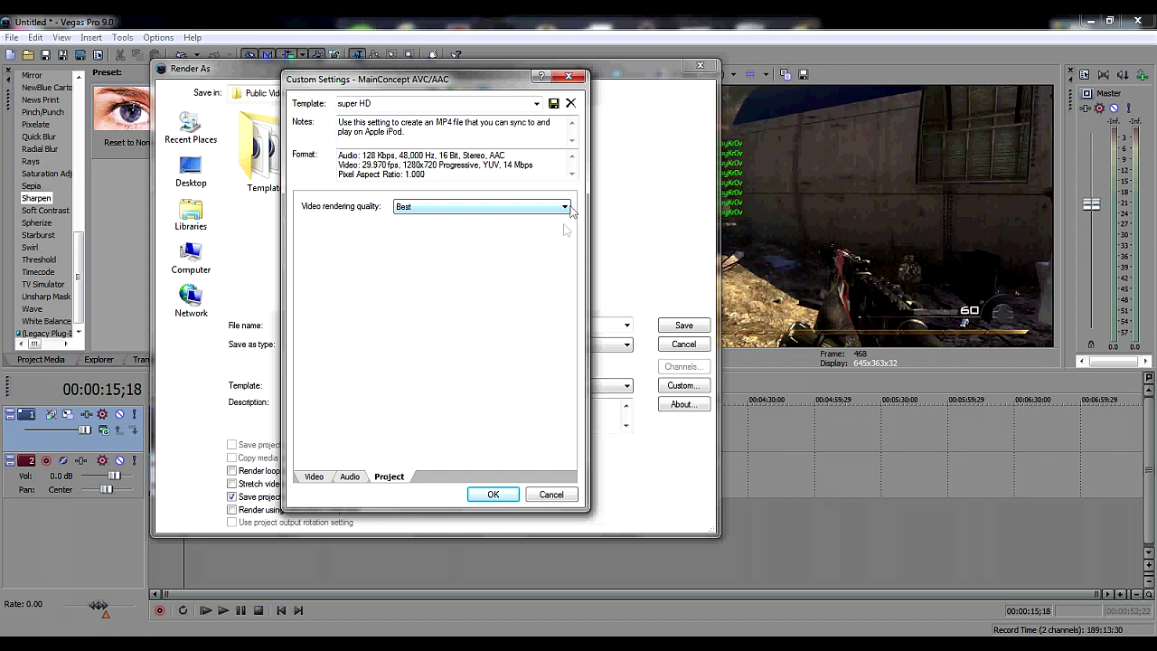
left_click(488, 494)
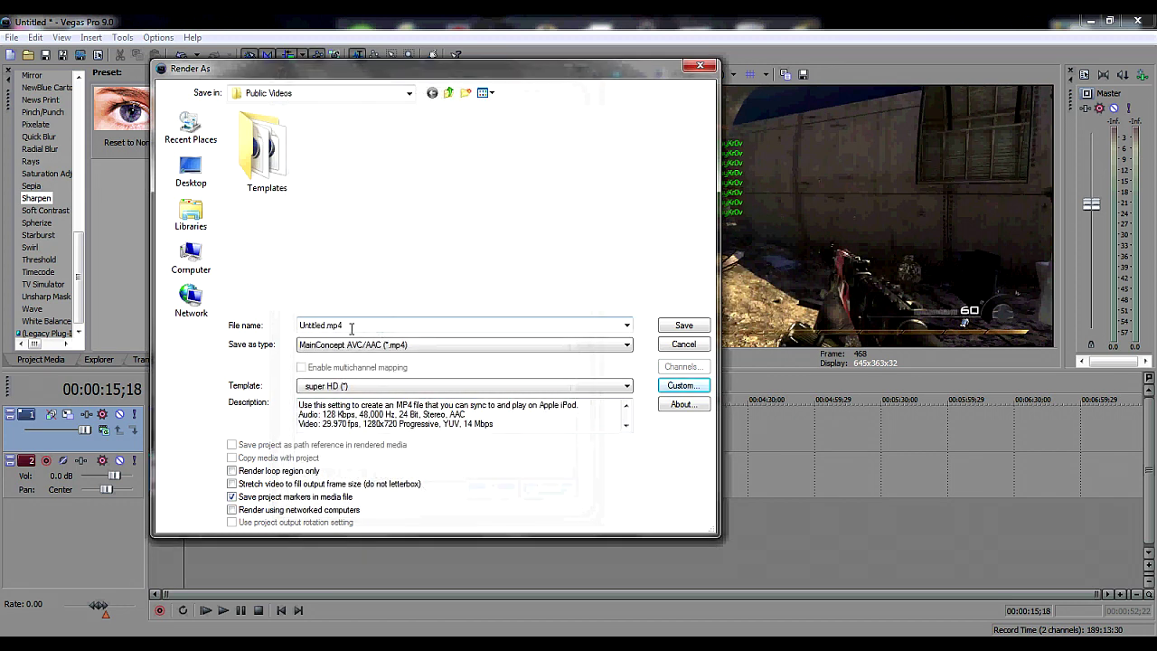
Step: Start rendering Untitled.mp4 into the Public Videos folder, and cancel the render
left_click(697, 326)
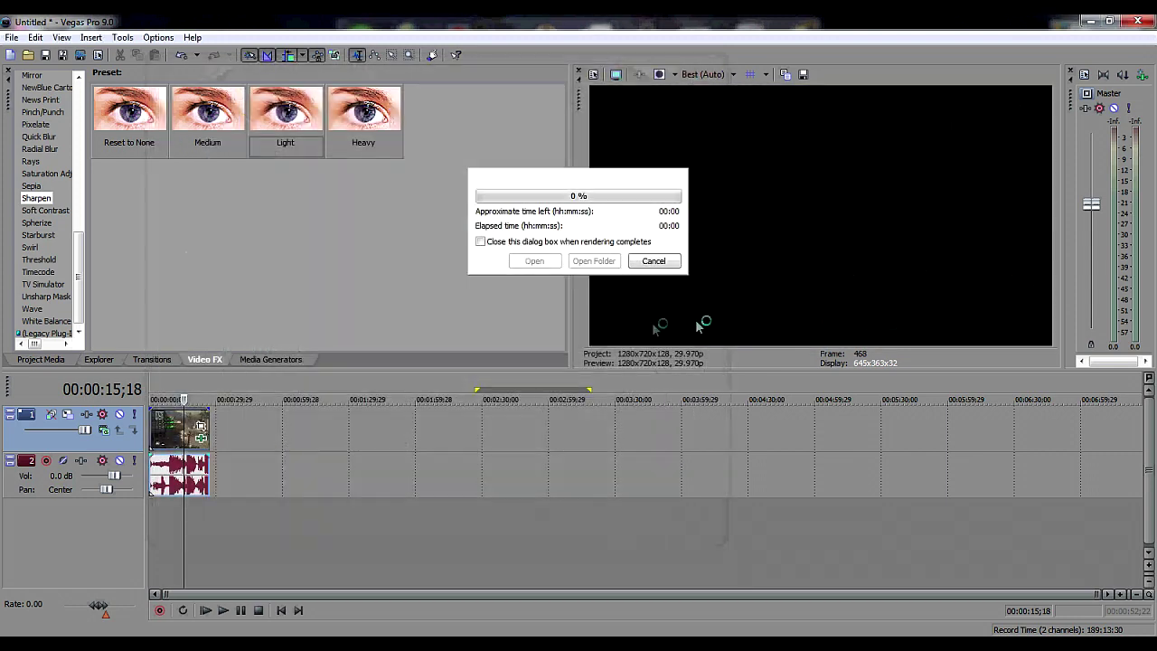
left_click(653, 261)
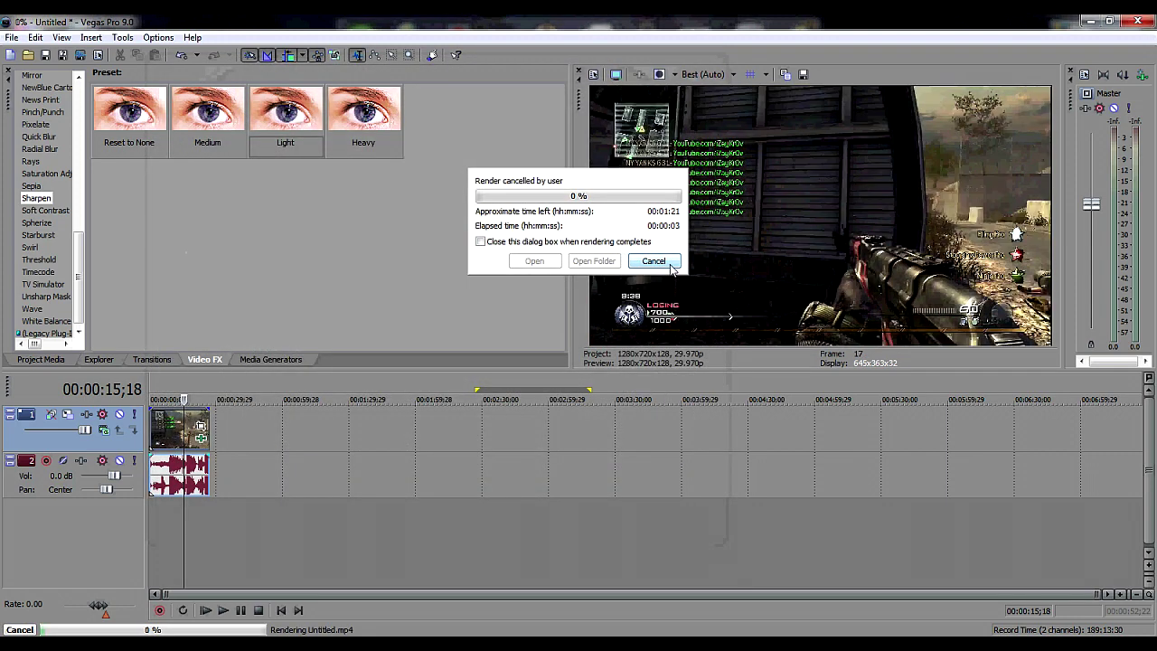